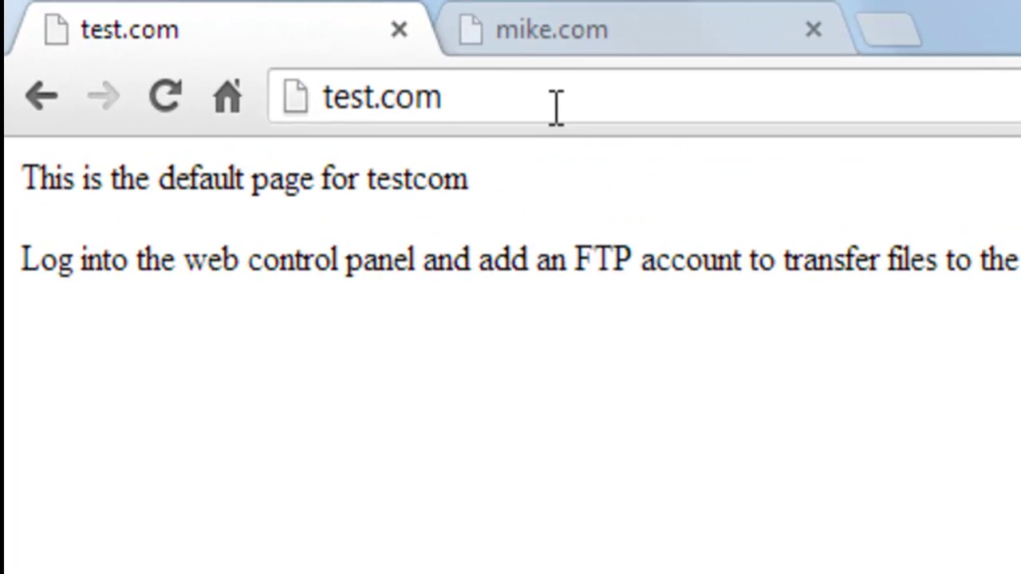
Load the control panel at test.com/webcp.
{"action": "left_click", "coordinate": [556, 107]}
{"action": "left_click", "coordinate": [588, 104]}
{"action": "type", "text": "/we"}
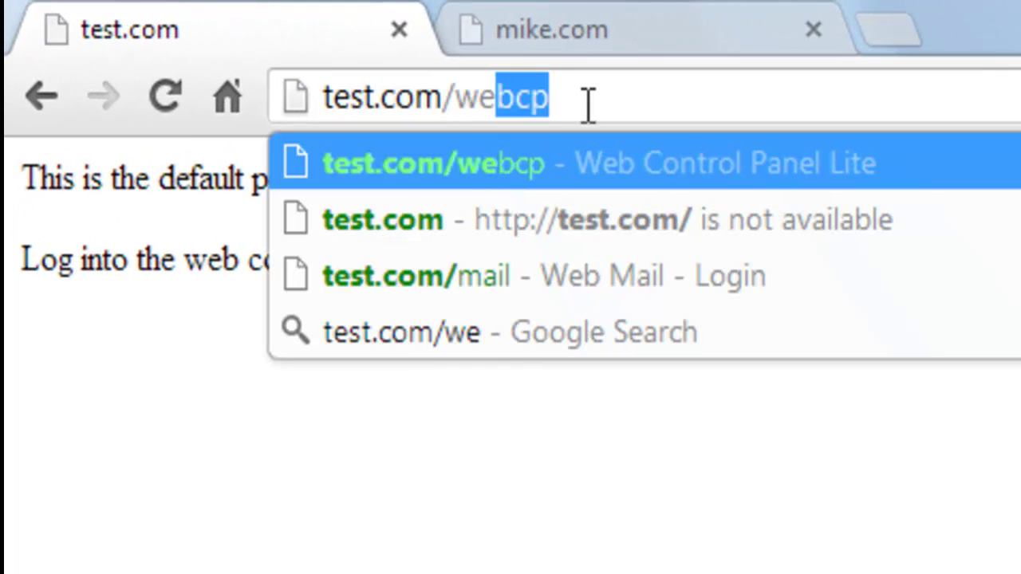
{"action": "type", "text": "v"}
{"action": "key", "text": "BackSpace"}
{"action": "type", "text": "bx"}
{"action": "key", "text": "BackSpace"}
{"action": "type", "text": "cp"}
{"action": "key", "text": "Return"}
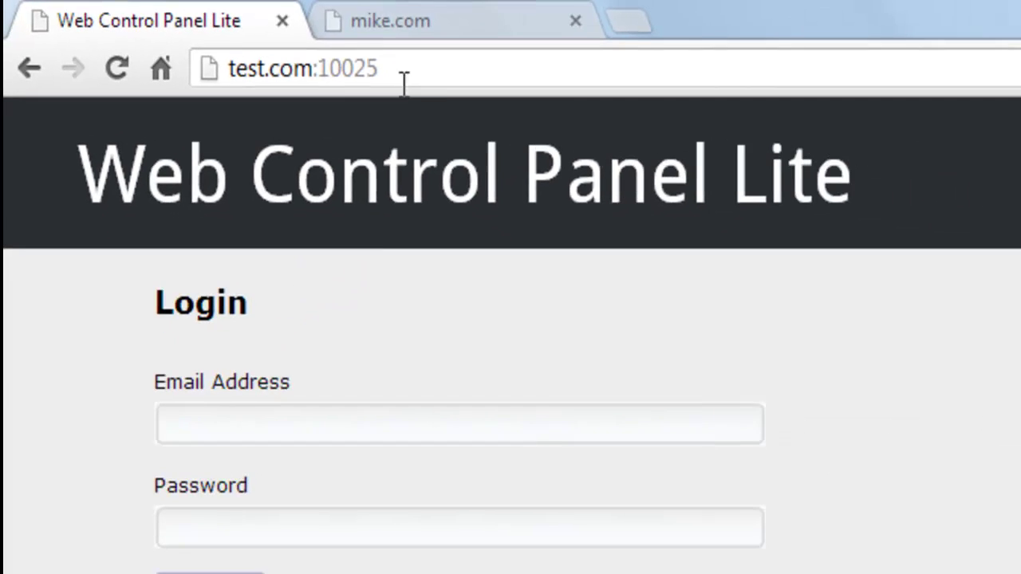
Log in with the administrator e-mail and password.
{"action": "left_click", "coordinate": [472, 565]}
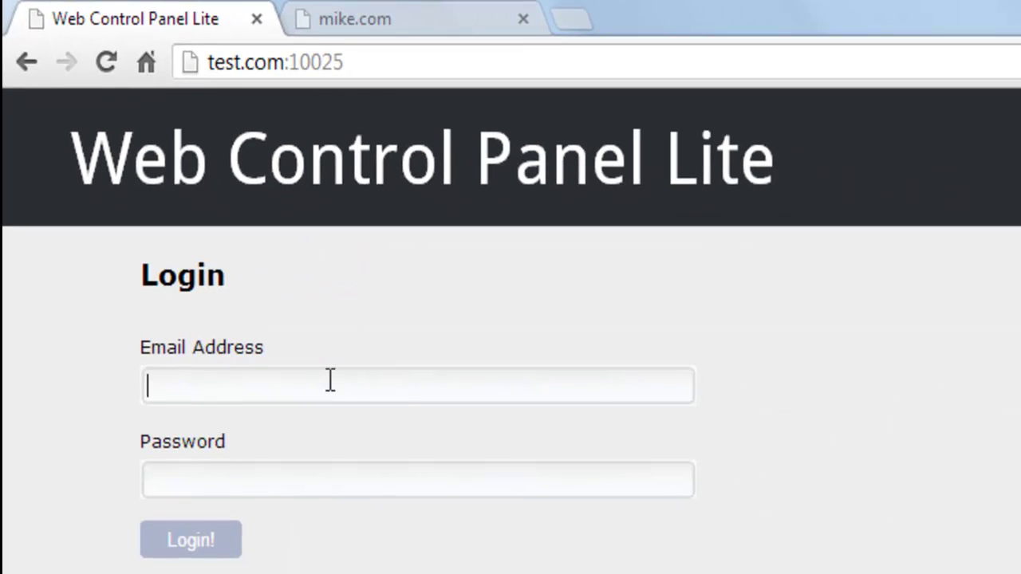
{"action": "type", "text": "john"}
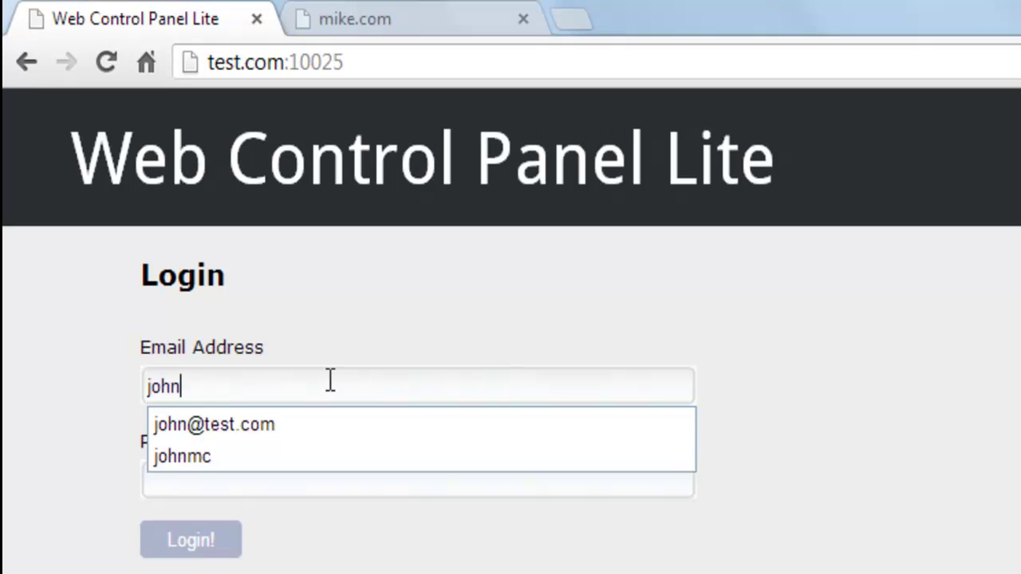
{"action": "key", "text": "Down"}
{"action": "key", "text": "Tab"}
{"action": "type", "text": "test"}
{"action": "key", "text": "Return"}
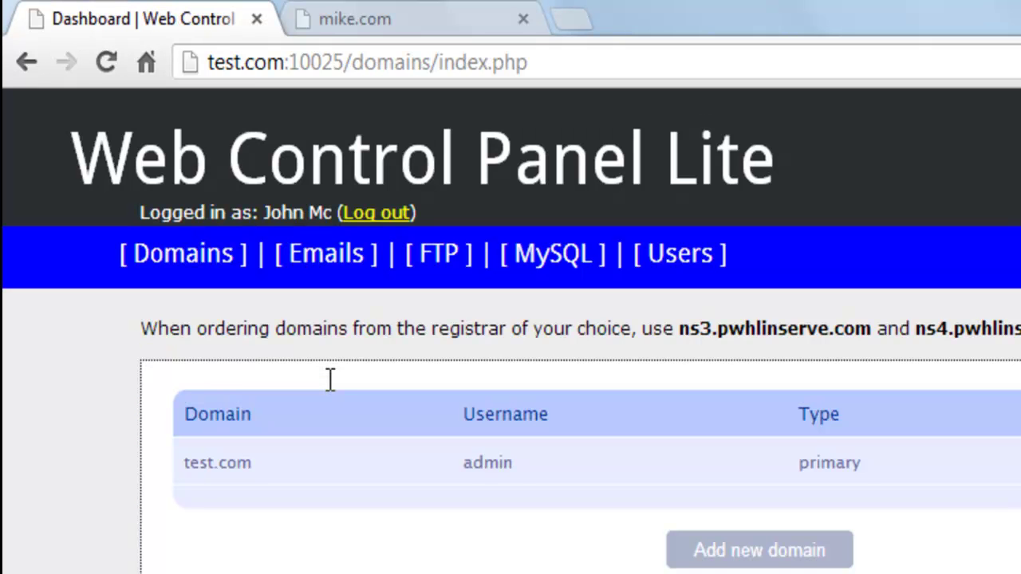
Open Users > Add new user and enter the new user's first name and surname.
{"action": "left_click", "coordinate": [694, 271]}
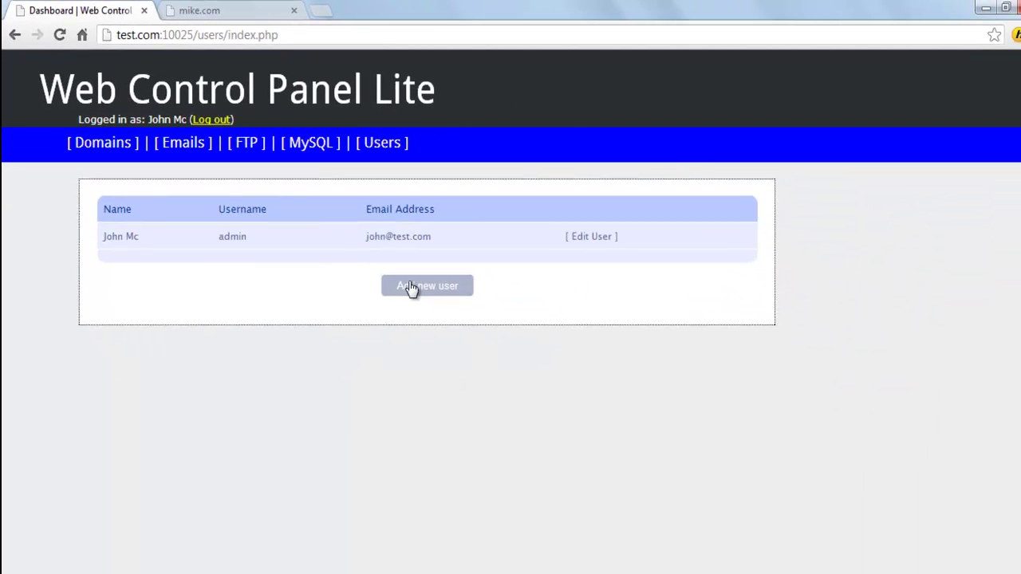
{"action": "left_click", "coordinate": [411, 287]}
{"action": "left_click", "coordinate": [234, 249]}
{"action": "key", "text": "Tab"}
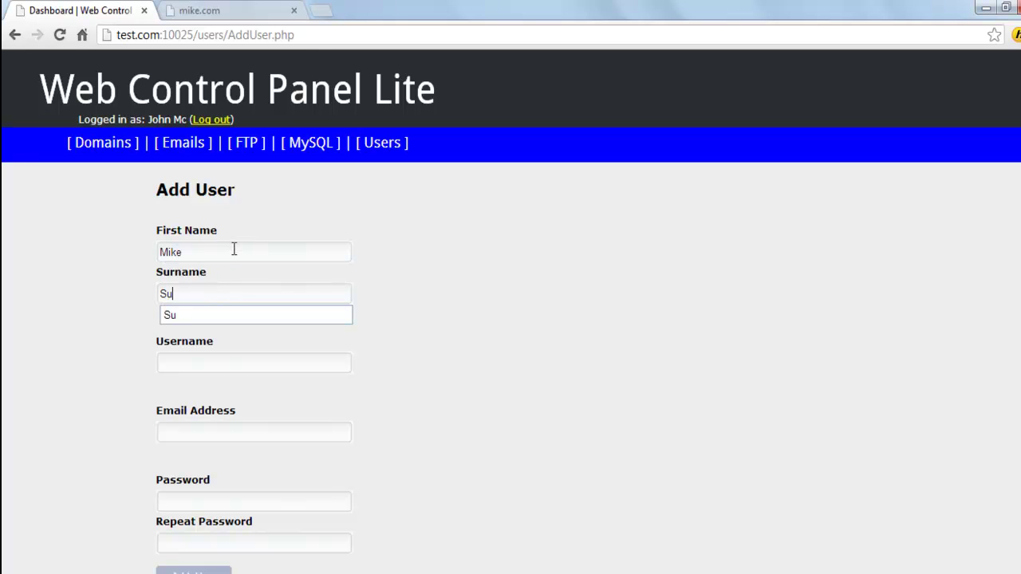
{"action": "key", "text": "Escape"}
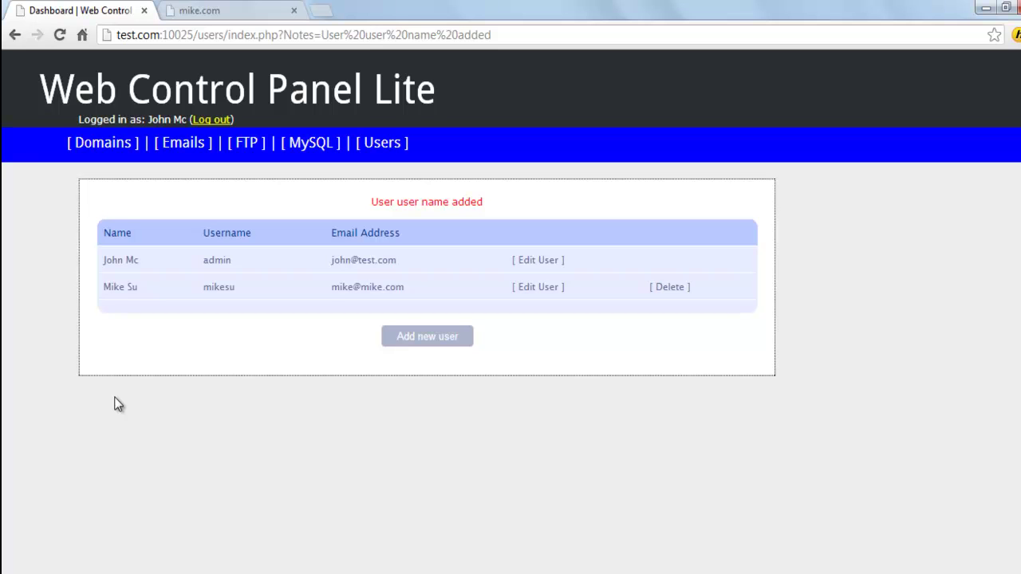
Add the primary domain mike.com, with the newly created user as owner.
{"action": "left_click", "coordinate": [111, 144]}
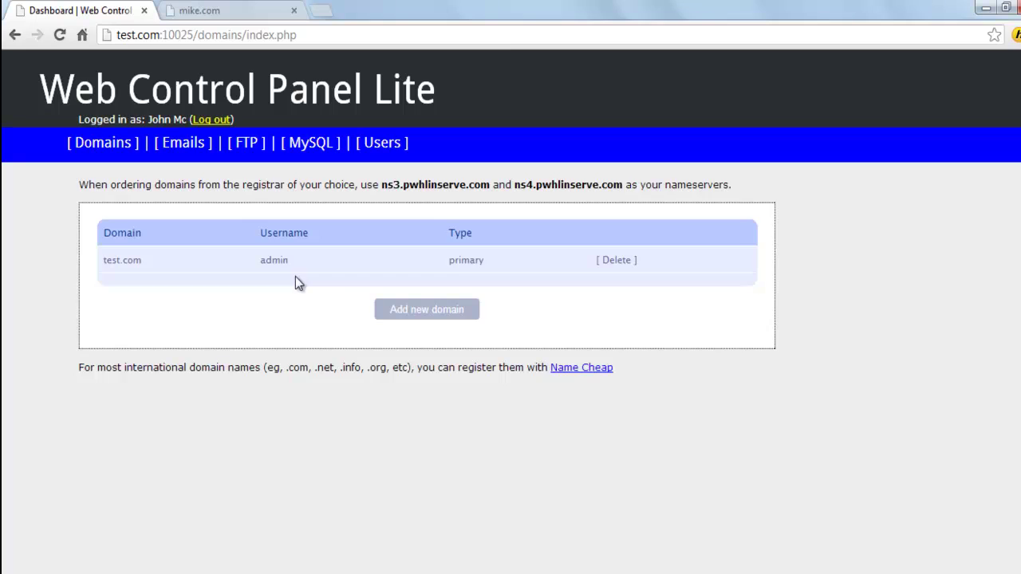
{"action": "left_click", "coordinate": [427, 309]}
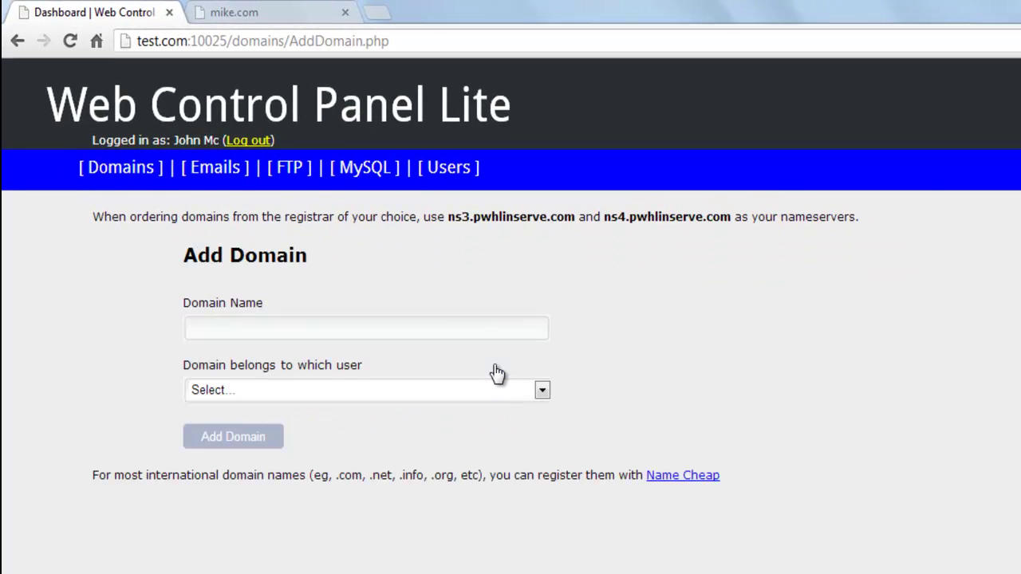
{"action": "left_click", "coordinate": [360, 330]}
{"action": "type", "text": "mike.com"}
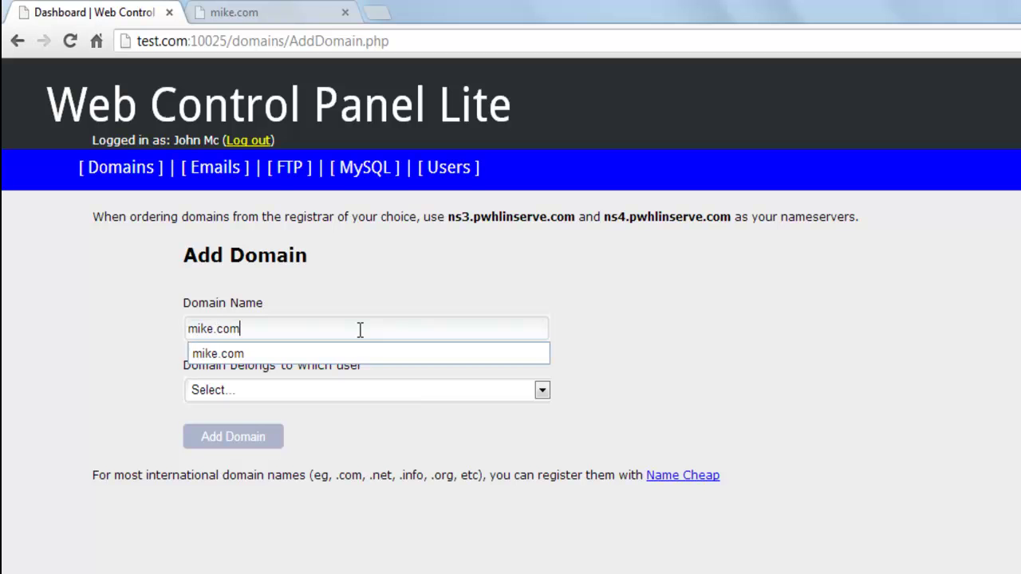
{"action": "key", "text": "Down"}
{"action": "key", "text": "Return"}
{"action": "left_click", "coordinate": [396, 395]}
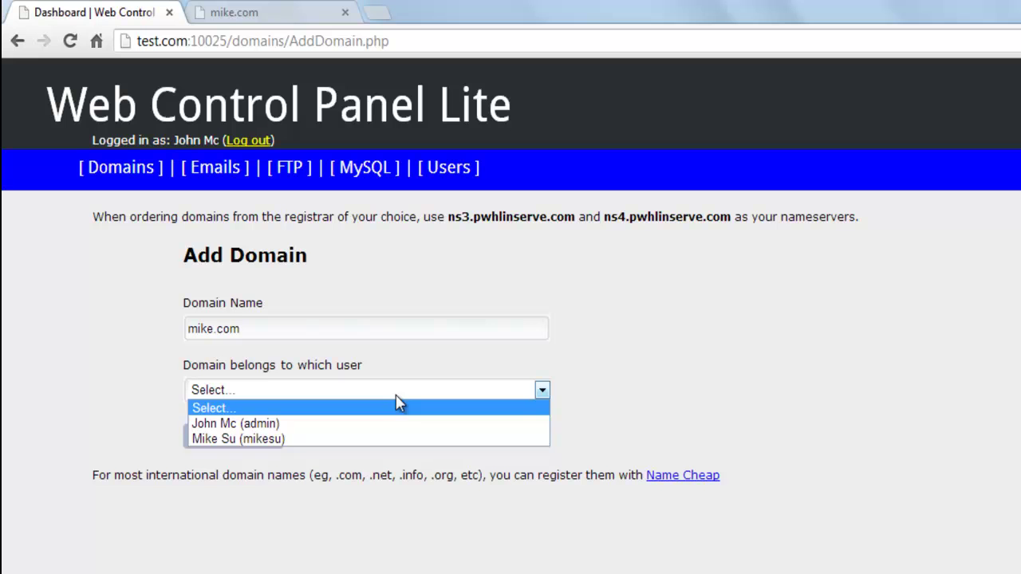
{"action": "left_click", "coordinate": [371, 440]}
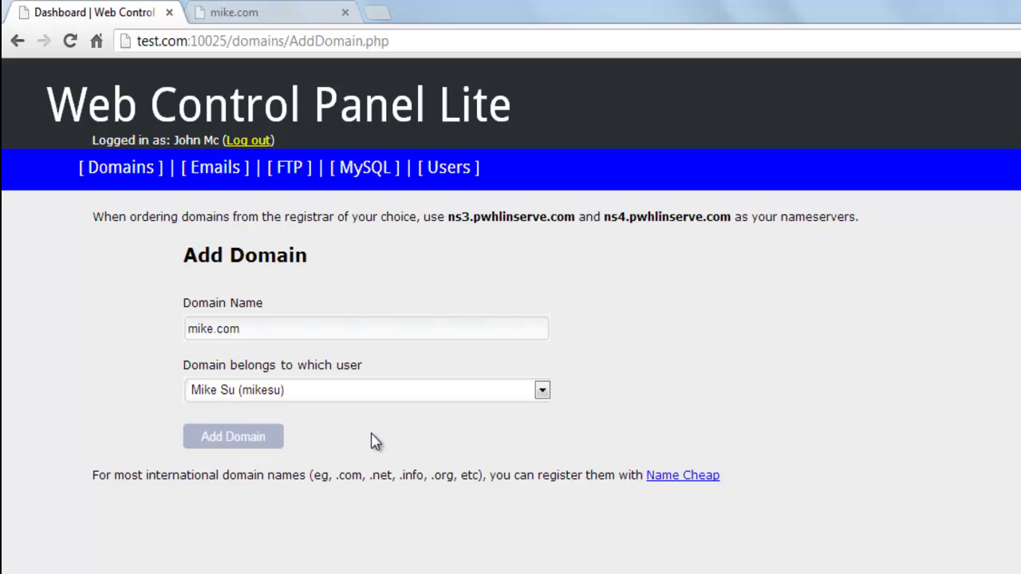
{"action": "left_click", "coordinate": [230, 444]}
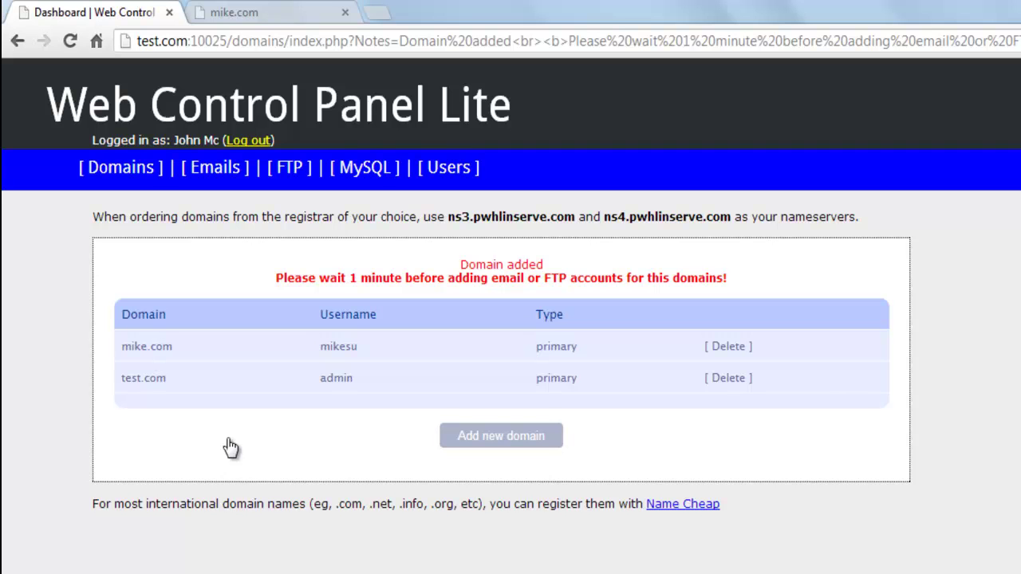
{"action": "left_click", "coordinate": [275, 12]}
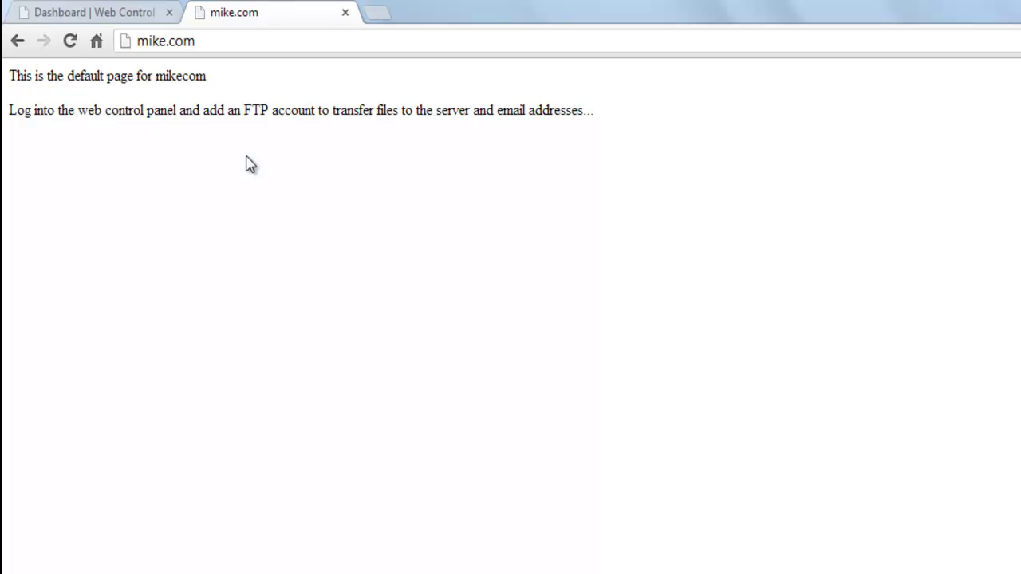
{"action": "left_click", "coordinate": [379, 13]}
{"action": "type", "text": "www.wor"}
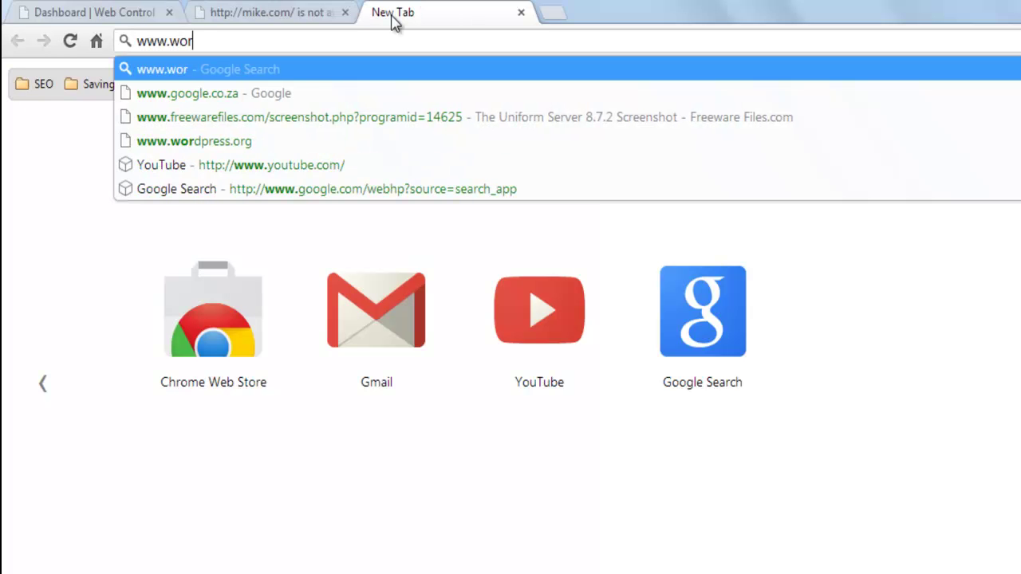
{"action": "type", "text": "dpress.or"}
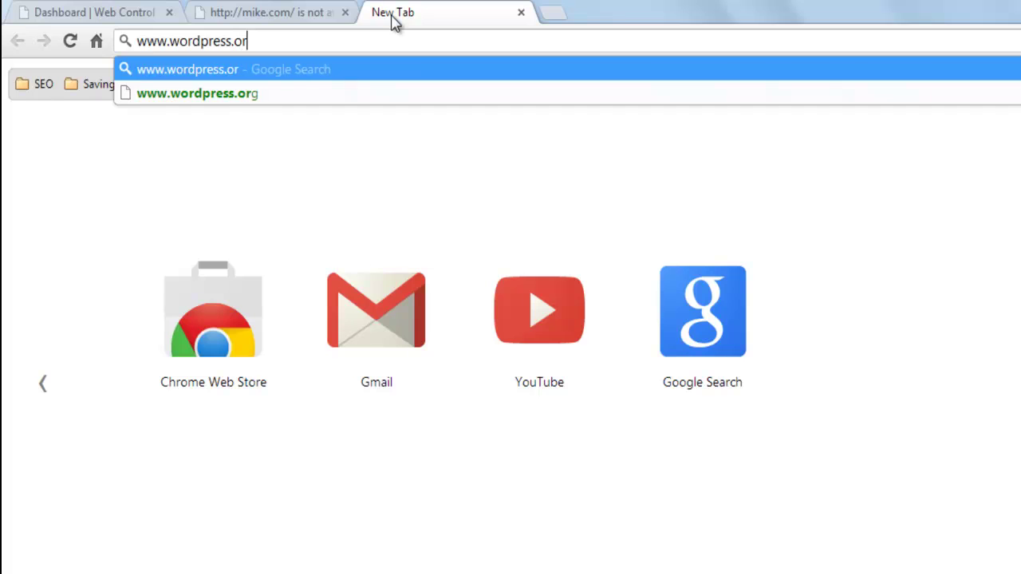
{"action": "type", "text": "g"}
{"action": "key", "text": "Return"}
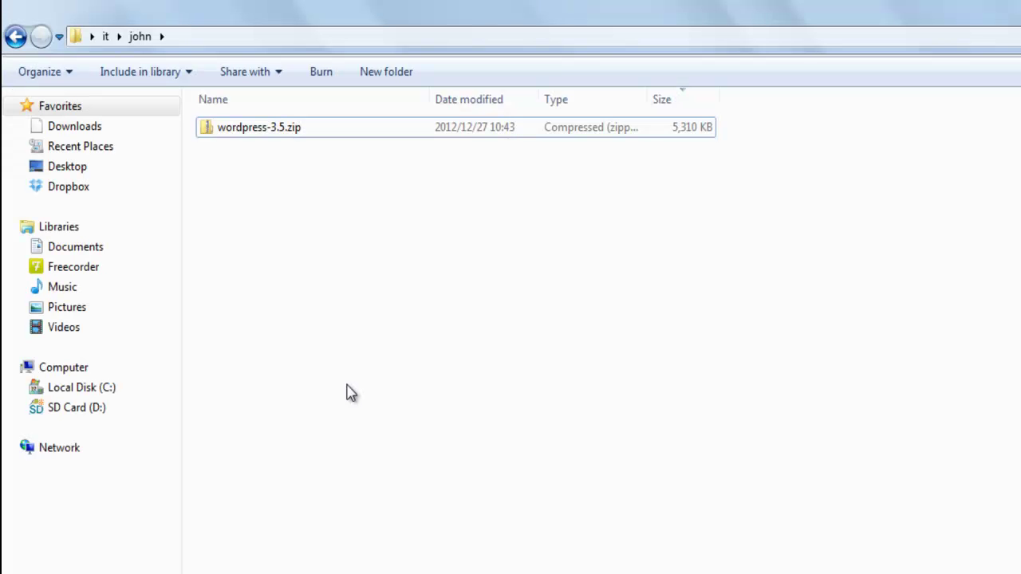
Extract wordpress-3.5.zip into a wordpress folder.
{"action": "double_click", "coordinate": [266, 127]}
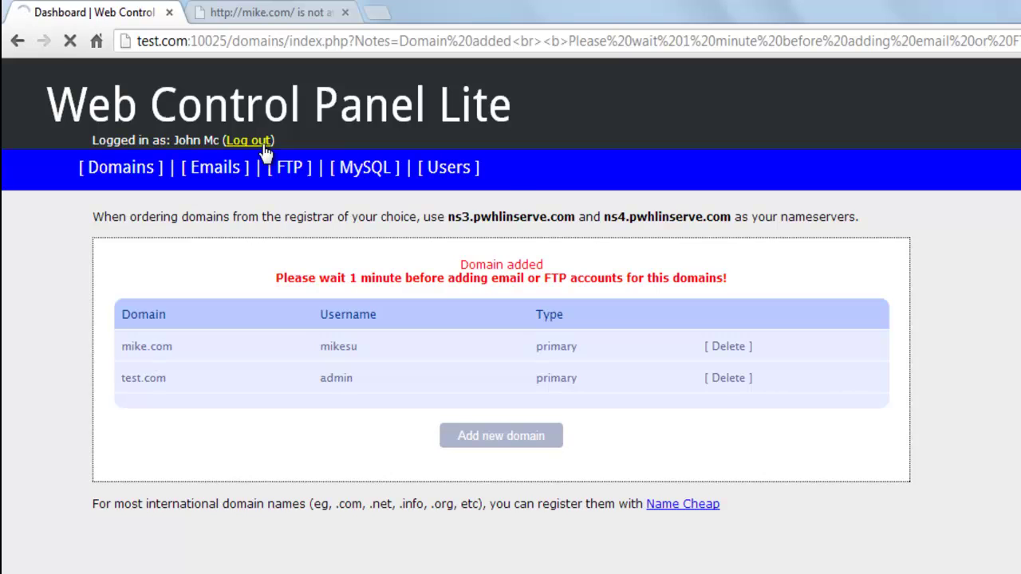
Log out of the admin account and log in with the new user's e-mail.
{"action": "left_click", "coordinate": [263, 142]}
{"action": "left_click", "coordinate": [233, 256]}
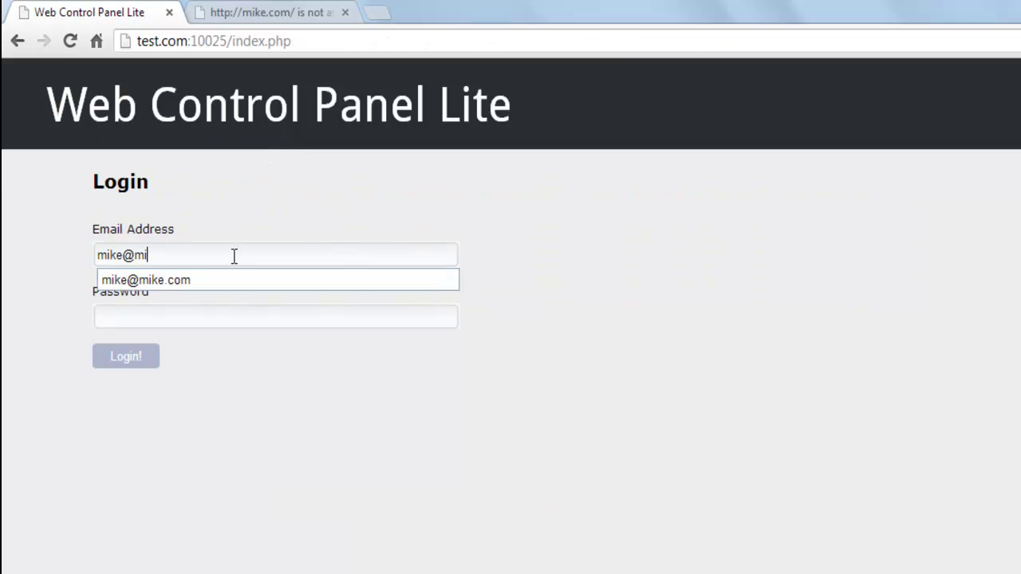
{"action": "key", "text": "Tab"}
{"action": "key", "text": "Return"}
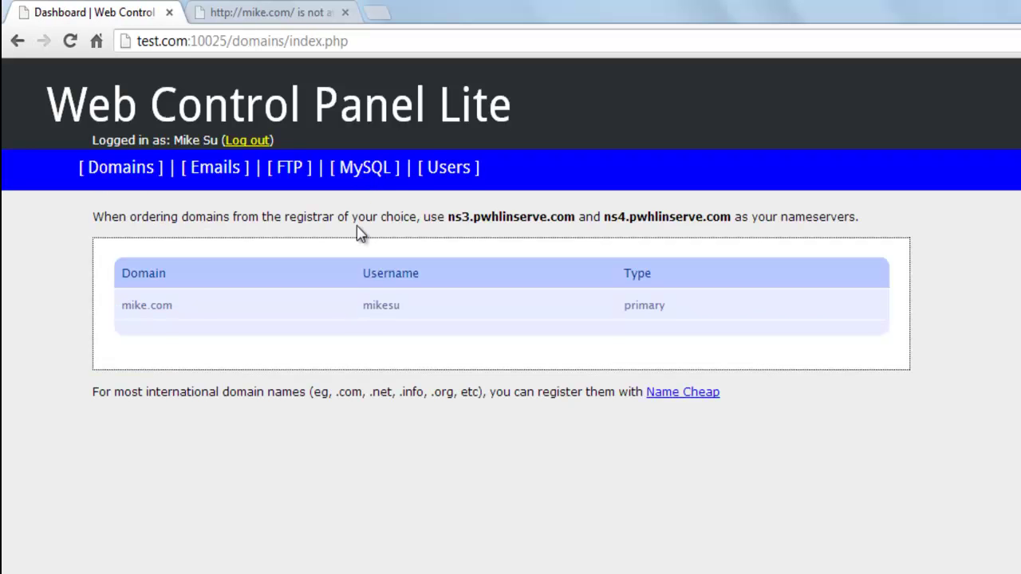
{"action": "left_click", "coordinate": [371, 176]}
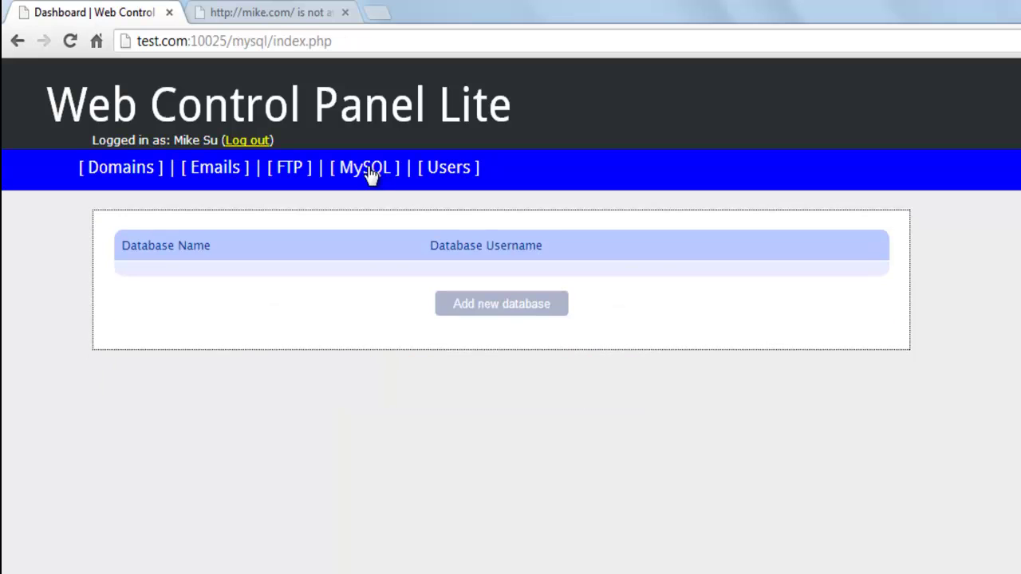
{"action": "left_click", "coordinate": [481, 308]}
{"action": "left_click", "coordinate": [339, 296]}
{"action": "type", "text": "wp"}
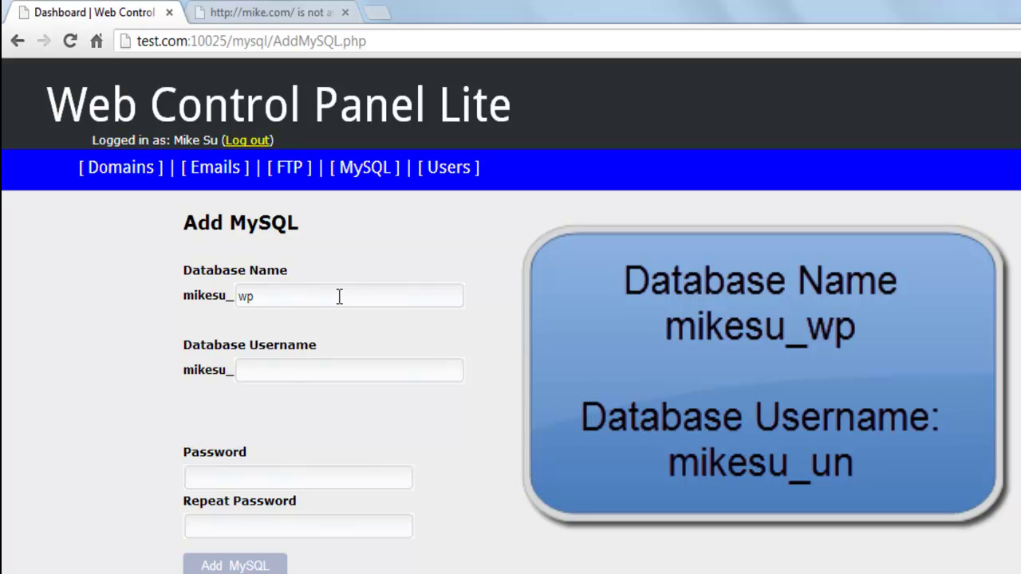
{"action": "key", "text": "Tab"}
{"action": "type", "text": "un"}
{"action": "key", "text": "Tab"}
{"action": "type", "text": "1234"}
{"action": "key", "text": "Tab"}
{"action": "type", "text": "1234"}
{"action": "left_click", "coordinate": [239, 562]}
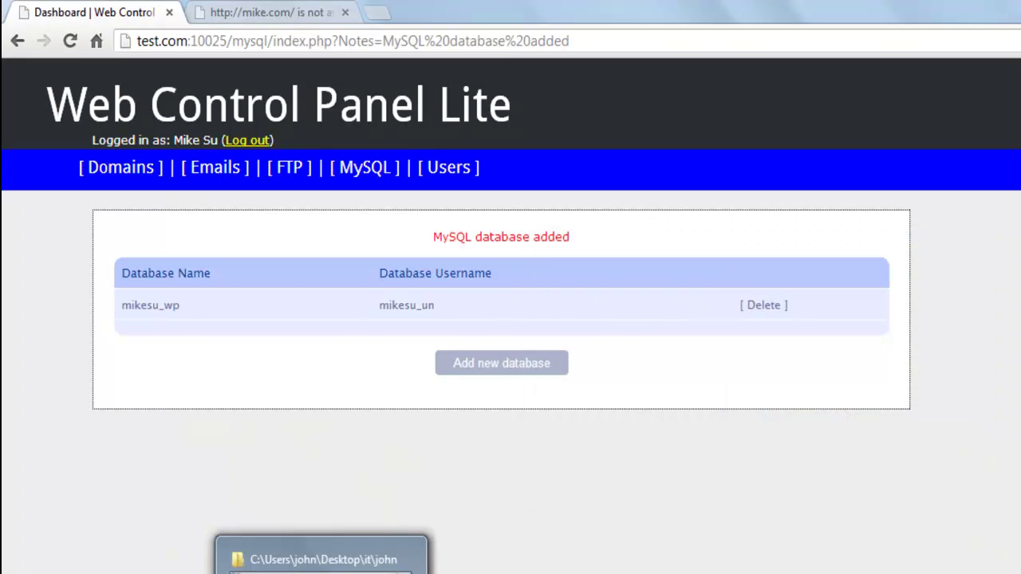
In the extracted wordpress folder, rename wp-config-sample.php to wp-config.php.
{"action": "left_click", "coordinate": [319, 558]}
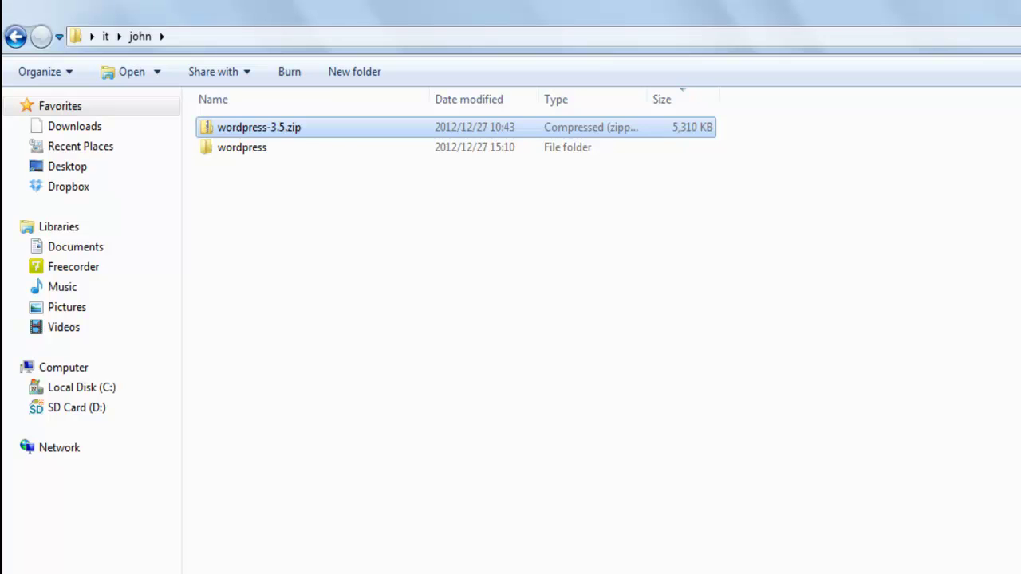
{"action": "double_click", "coordinate": [243, 152]}
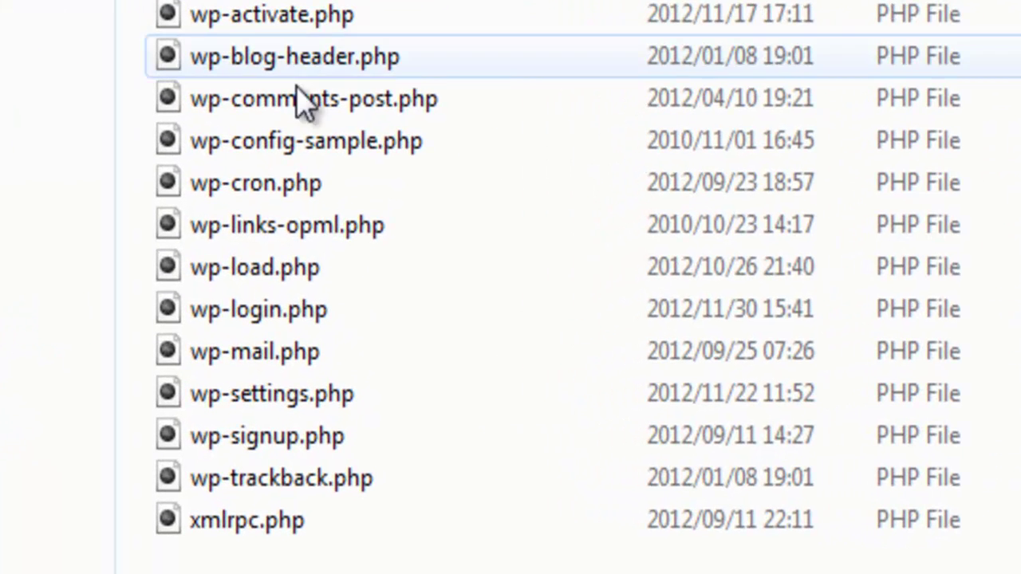
{"action": "mouse_move", "coordinate": [452, 138]}
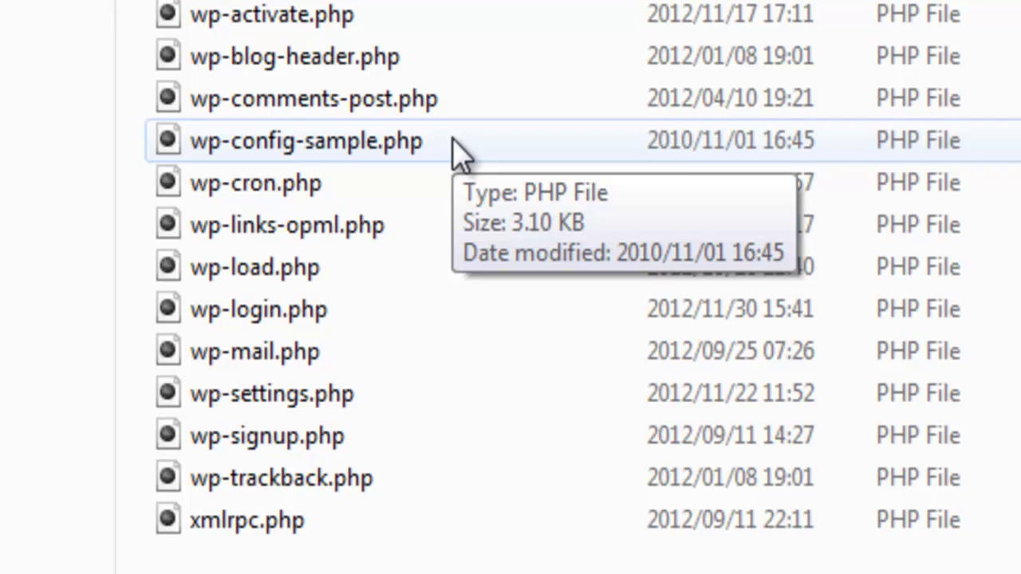
{"action": "left_click", "coordinate": [433, 142]}
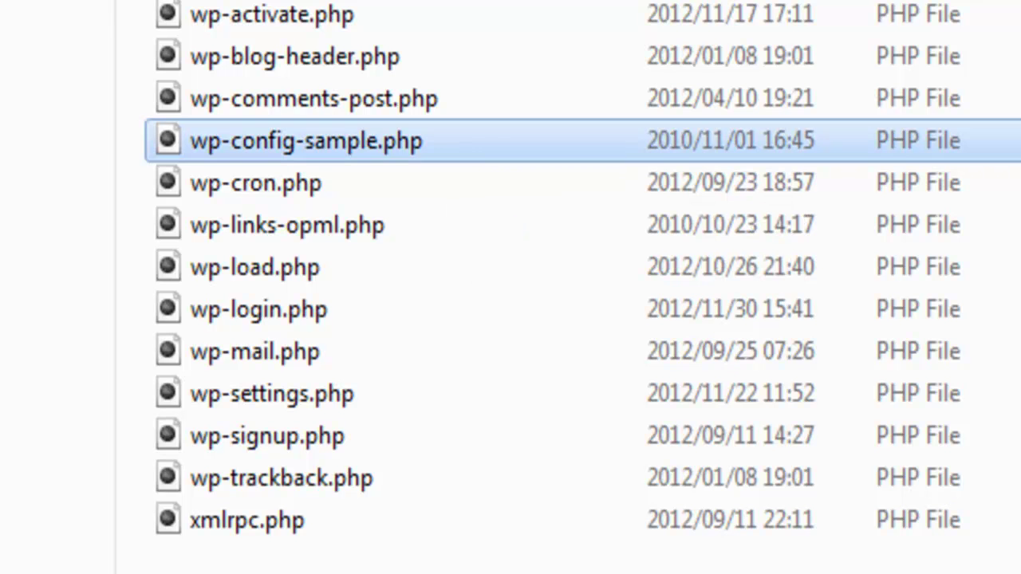
{"action": "right_click", "coordinate": [351, 147]}
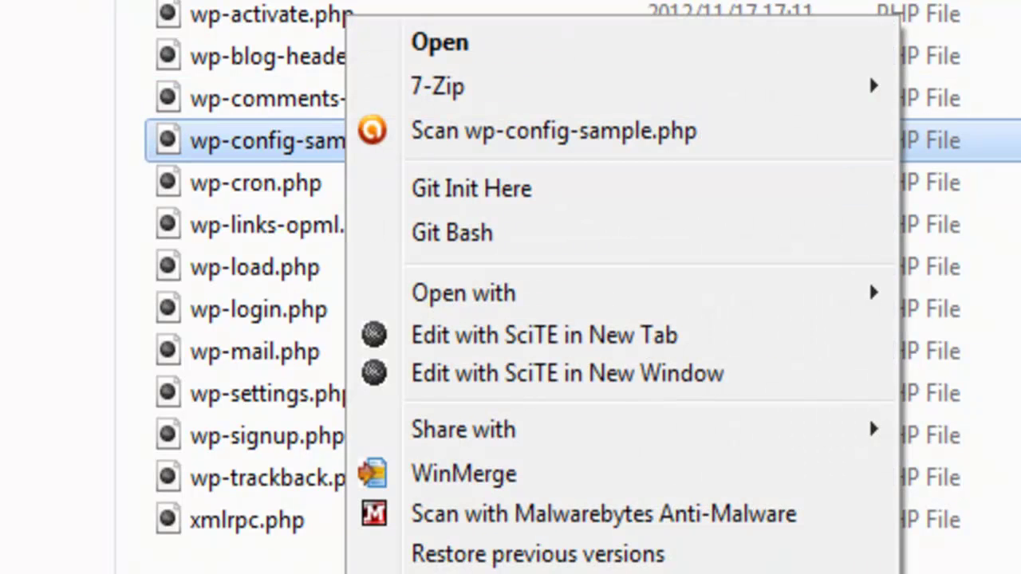
{"action": "key", "text": "m"}
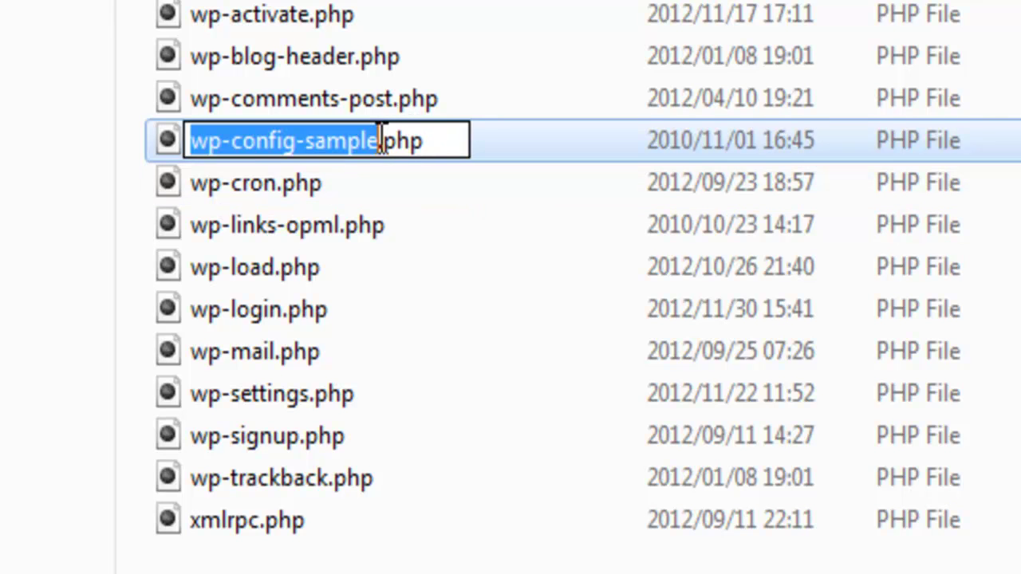
{"action": "left_click", "coordinate": [379, 140]}
{"action": "key", "text": "BackSpace"}
{"action": "key", "text": "BackSpace"}
{"action": "key", "text": "BackSpace"}
{"action": "key", "text": "BackSpace"}
{"action": "key", "text": "BackSpace"}
{"action": "key", "text": "BackSpace"}
{"action": "key", "text": "BackSpace"}
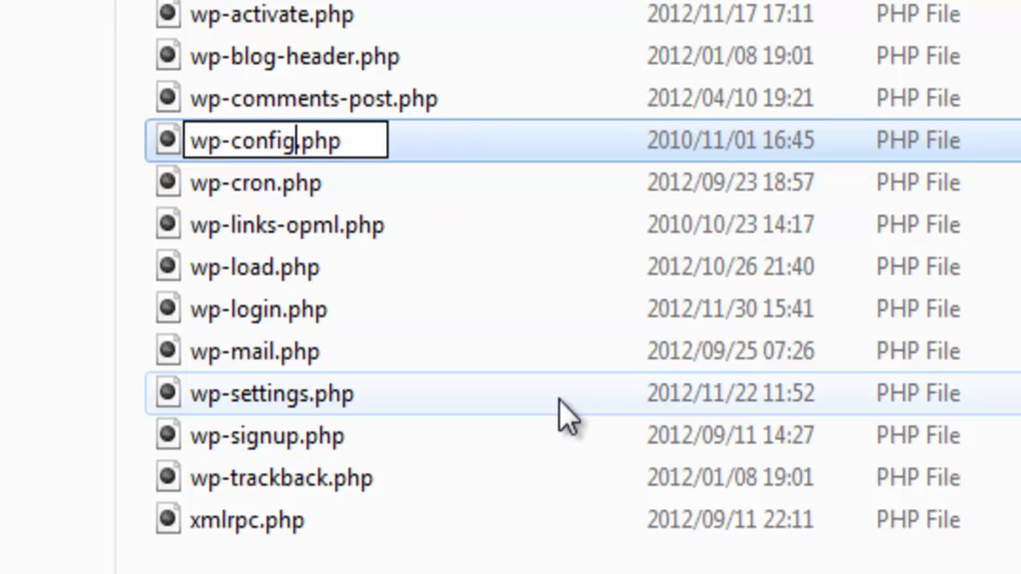
{"action": "key", "text": "Return"}
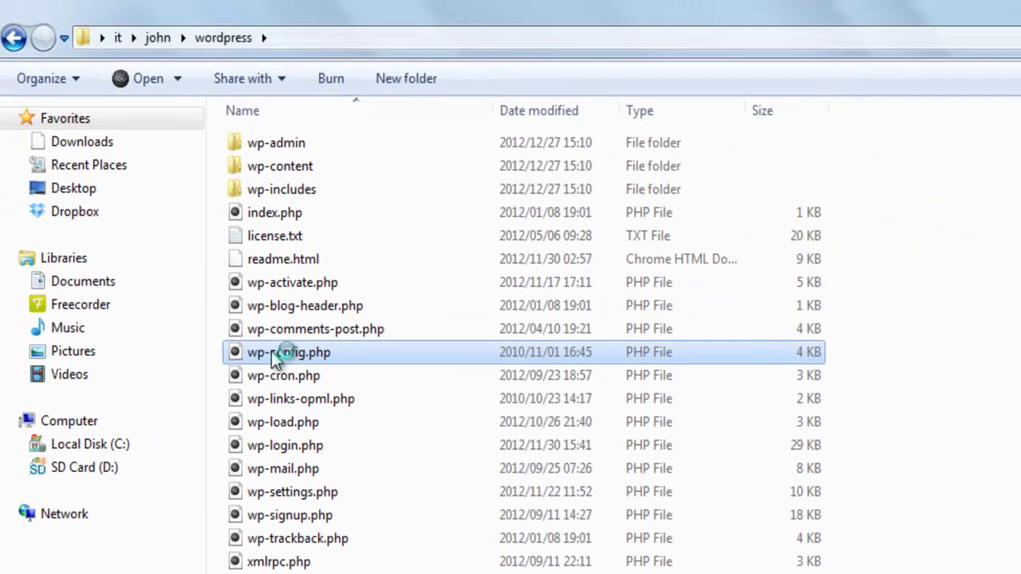
{"action": "double_click", "coordinate": [240, 143]}
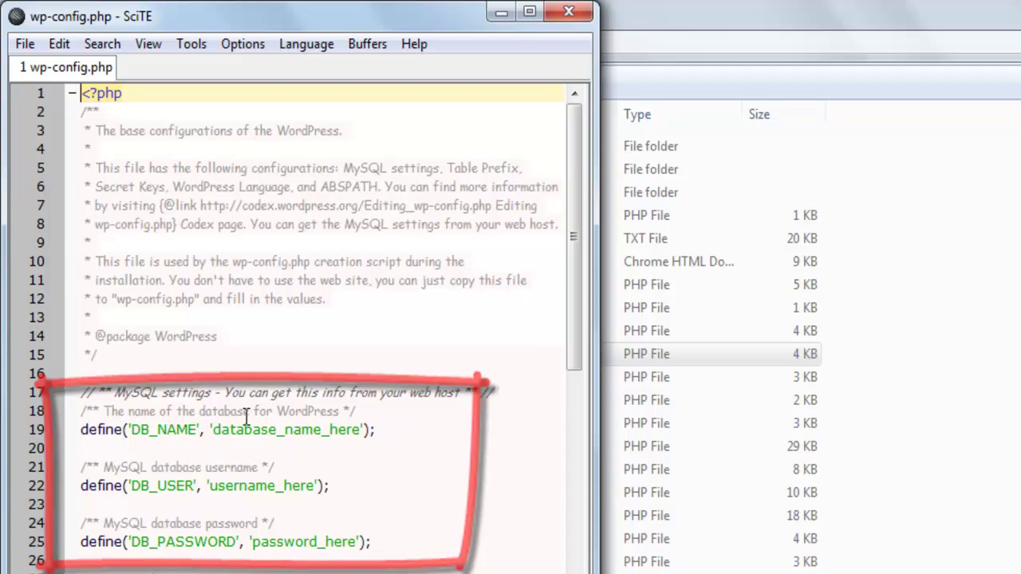
{"action": "left_click_drag", "start_coordinate": [214, 430], "coordinate": [361, 430]}
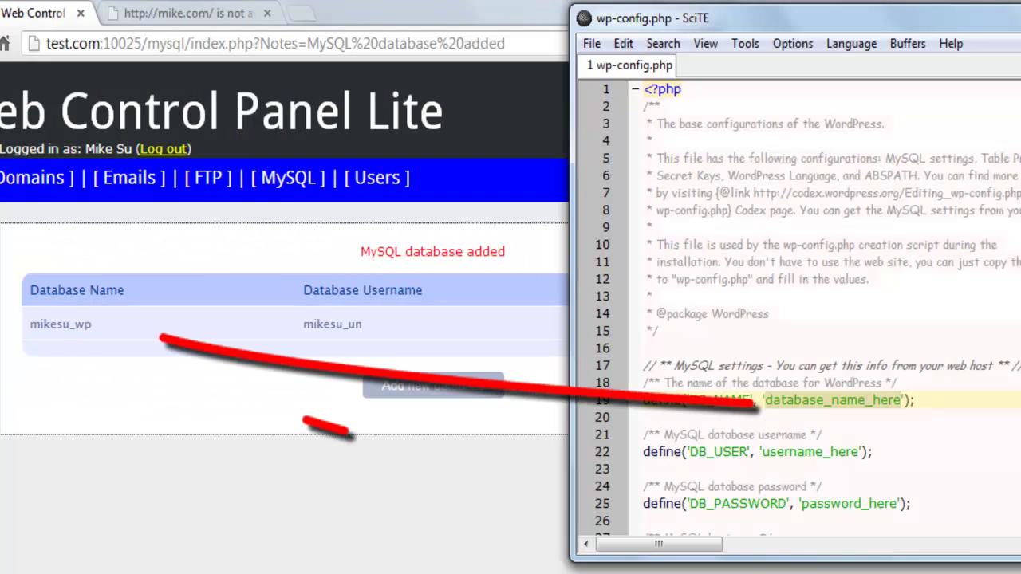
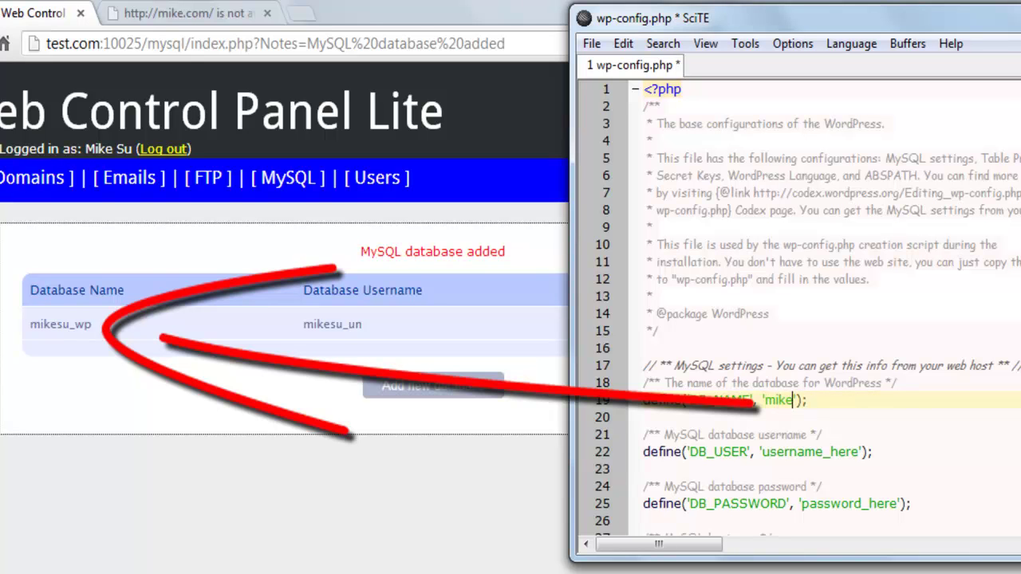
{"action": "double_click", "coordinate": [838, 452]}
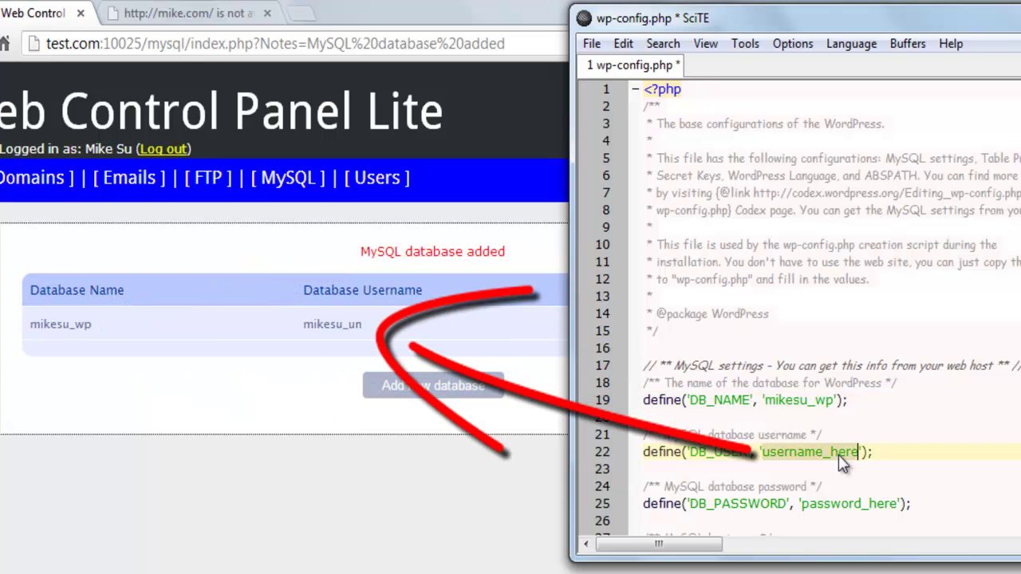
{"action": "double_click", "coordinate": [879, 504]}
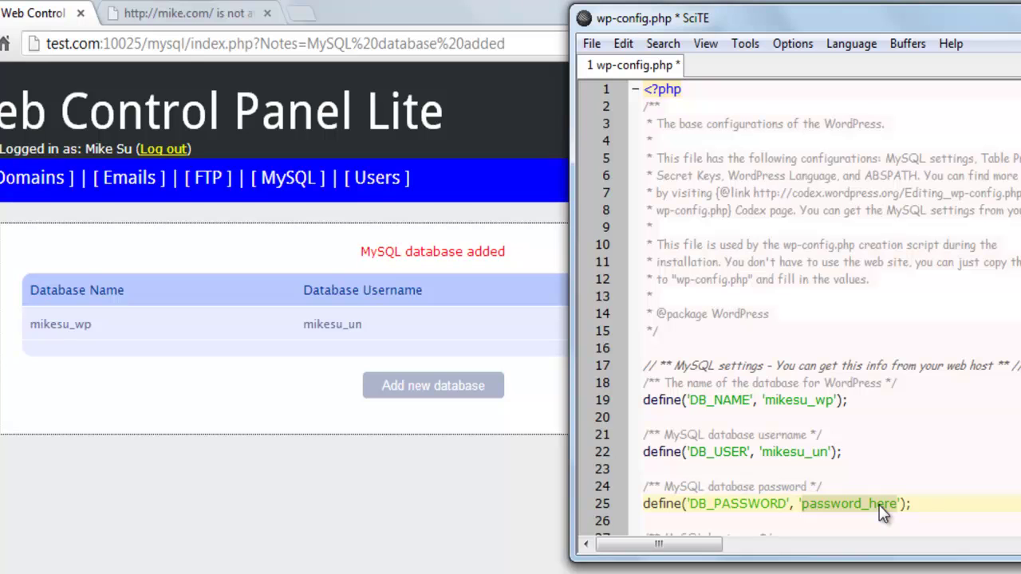
{"action": "type", "text": "pass"}
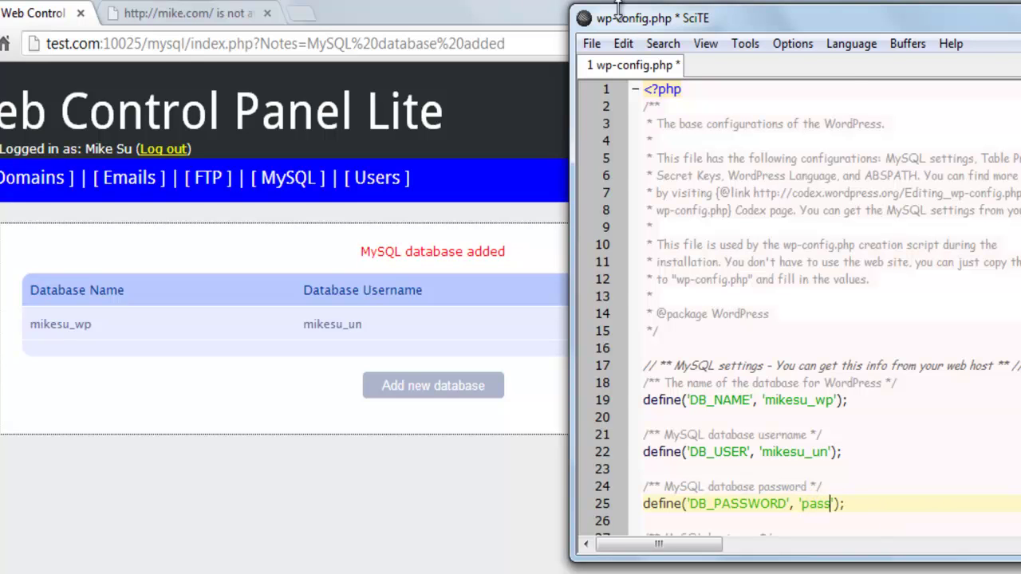
Save wp-config.php and return to the browser.
{"action": "left_click", "coordinate": [594, 44]}
{"action": "left_click", "coordinate": [622, 178]}
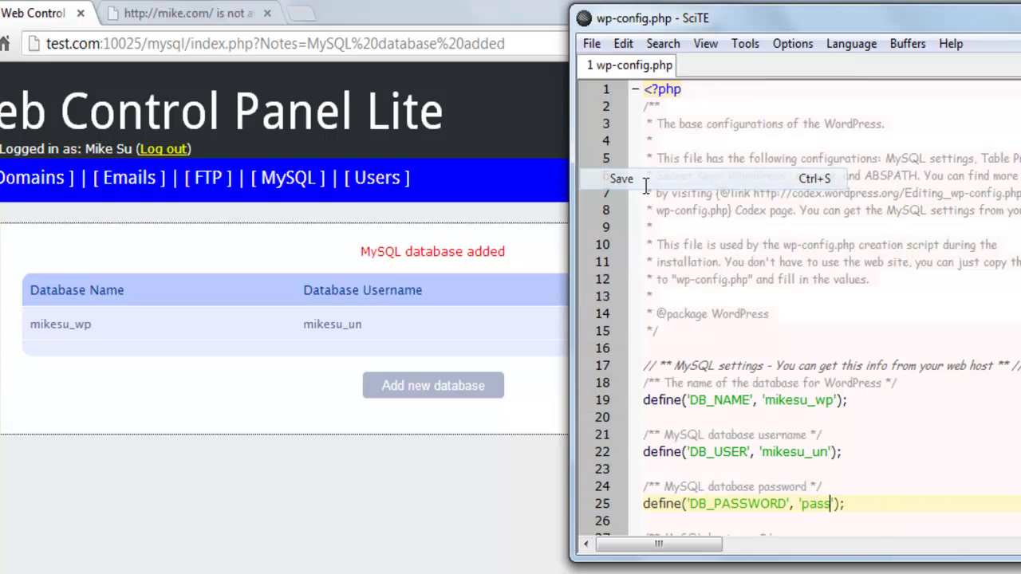
{"action": "key", "text": "alt+Tab"}
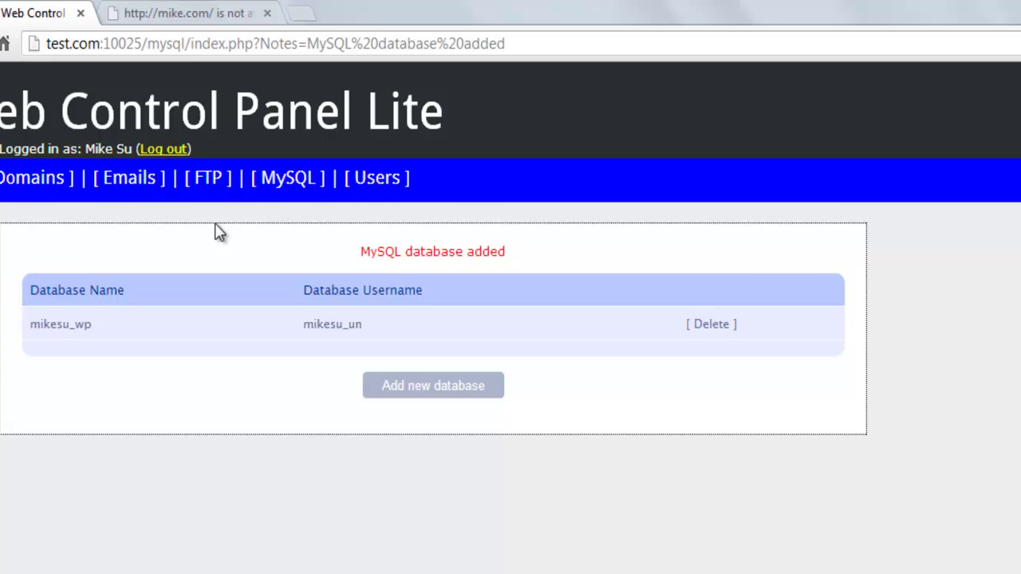
Add FTP user 'ftp' (mikecom_ftp) for domain mike.com with its password.
{"action": "left_click", "coordinate": [216, 186]}
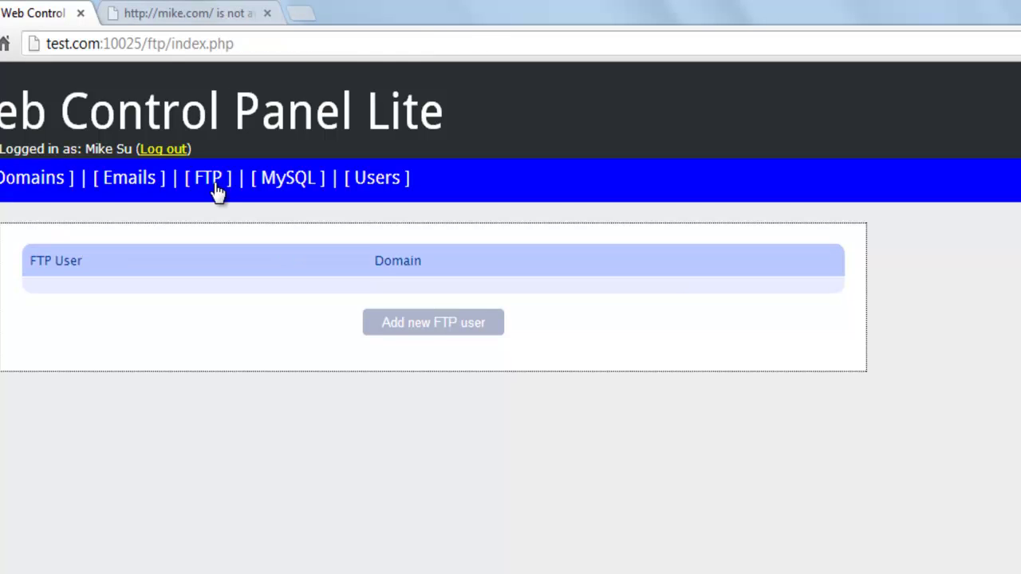
{"action": "left_click", "coordinate": [421, 334]}
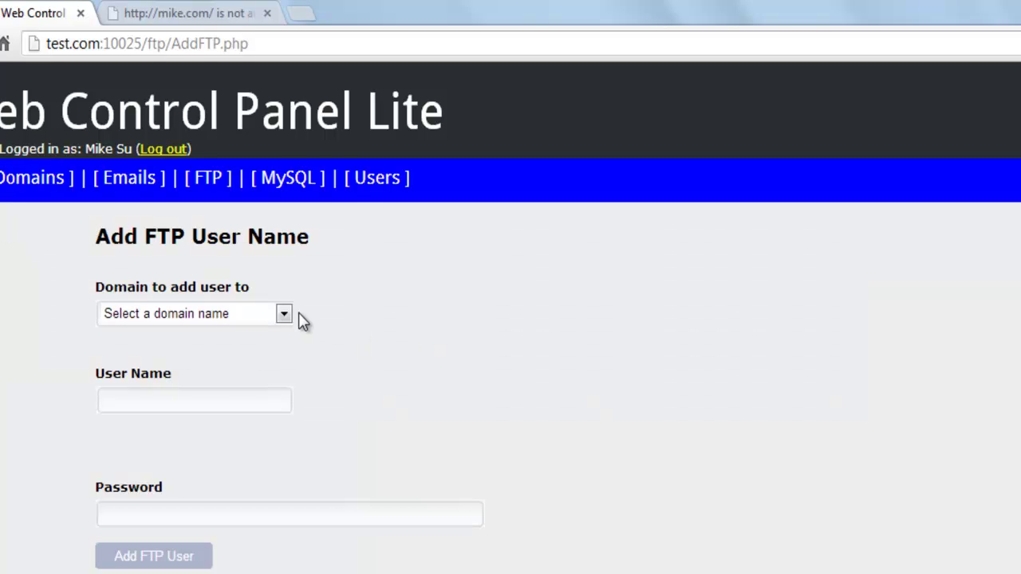
{"action": "left_click", "coordinate": [280, 316]}
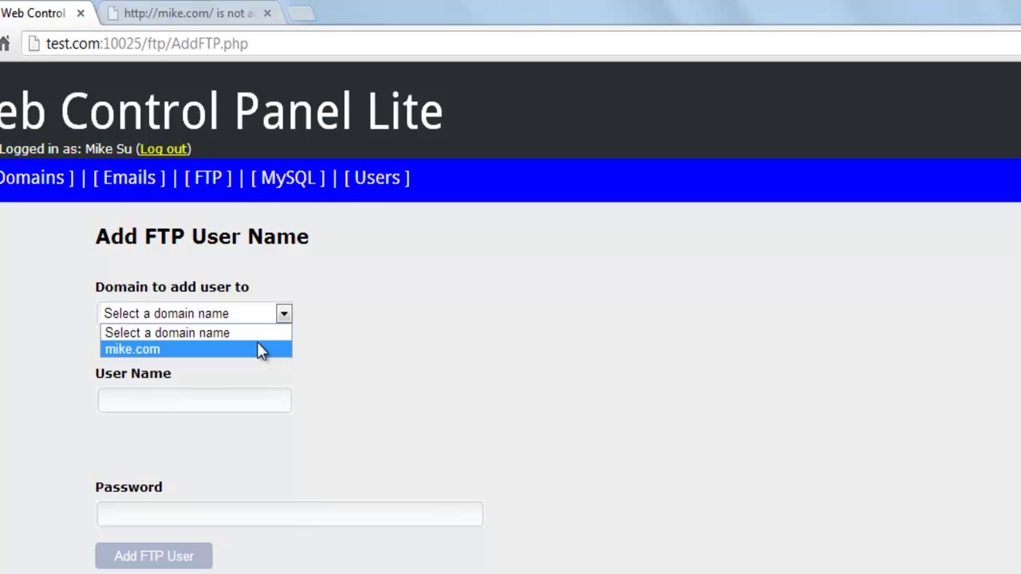
{"action": "left_click", "coordinate": [258, 348]}
{"action": "left_click", "coordinate": [220, 399]}
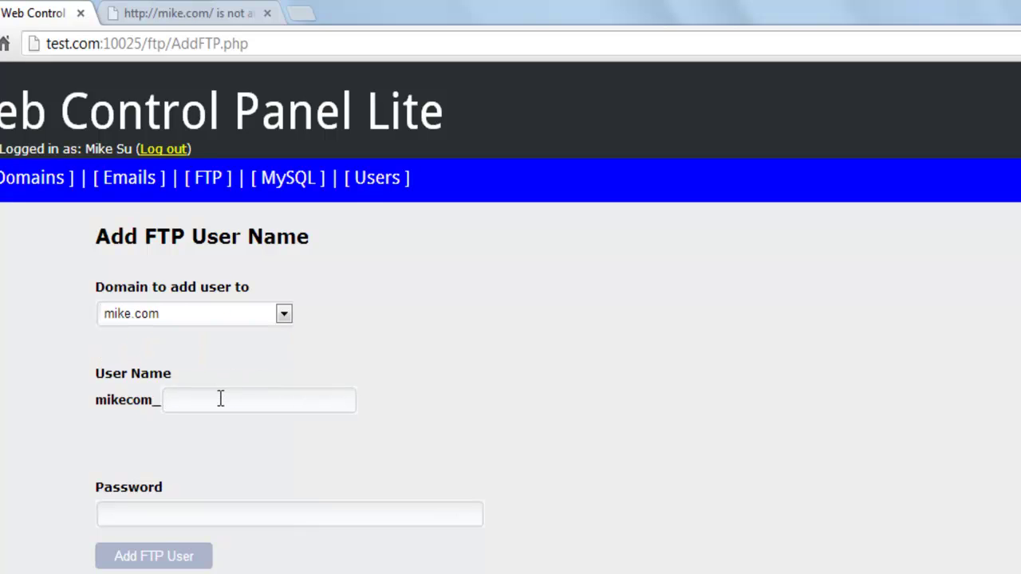
{"action": "type", "text": "ftp"}
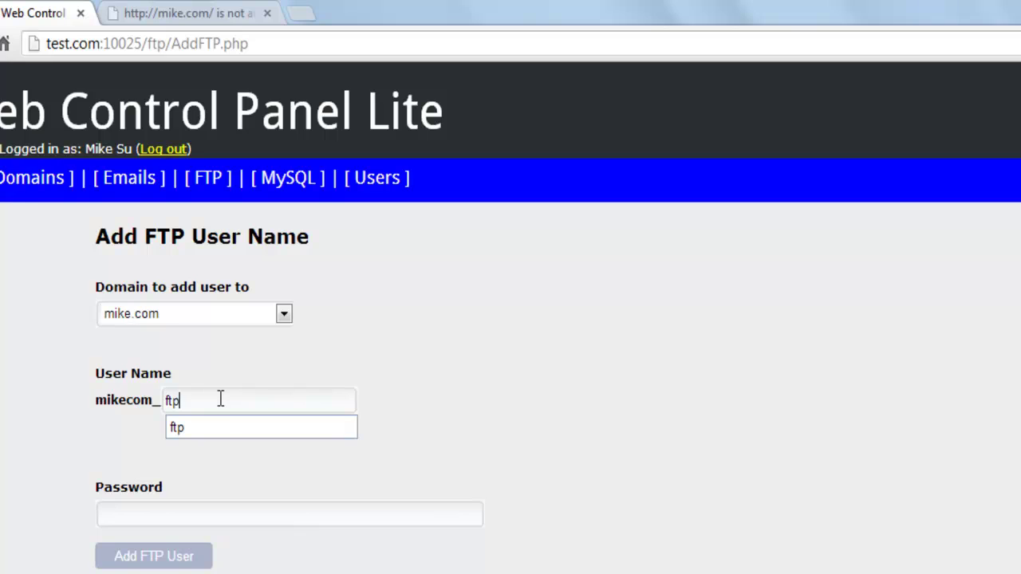
{"action": "left_click", "coordinate": [182, 515]}
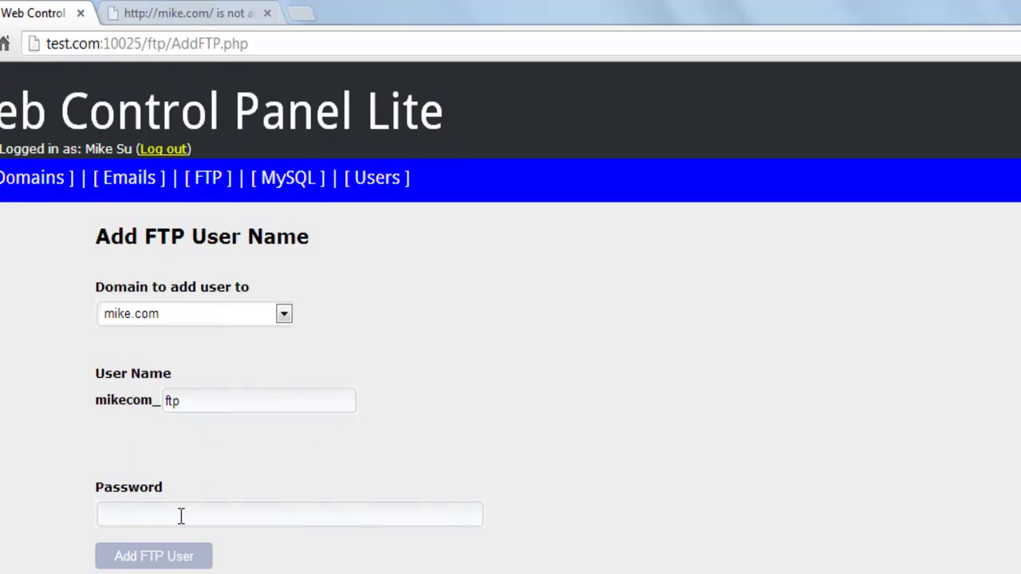
{"action": "type", "text": "ftp1"}
{"action": "left_click", "coordinate": [178, 558]}
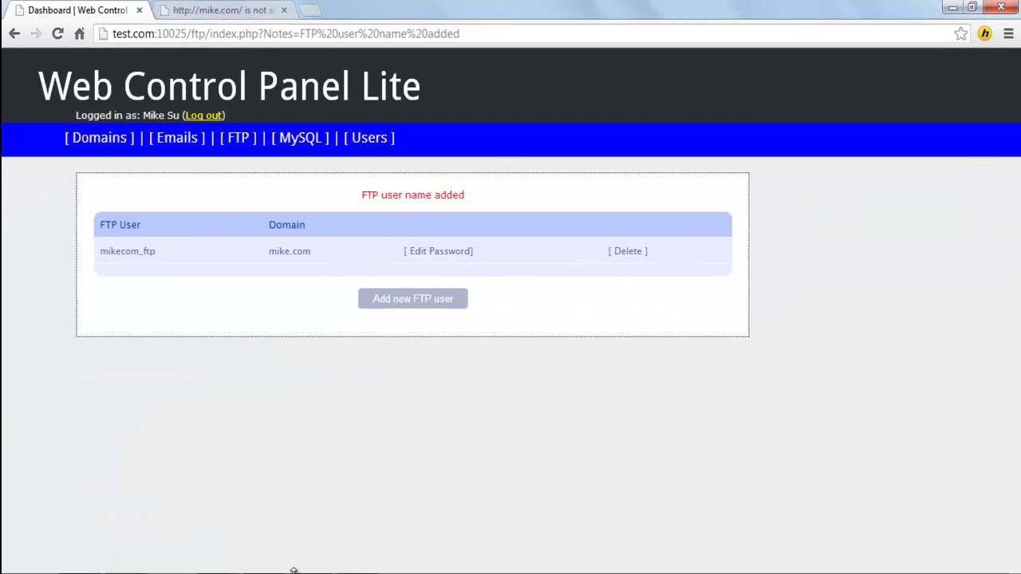
Quickconnect FileZilla to host mike.com as mikecom_ftp with the FTP password.
{"action": "left_click", "coordinate": [295, 570]}
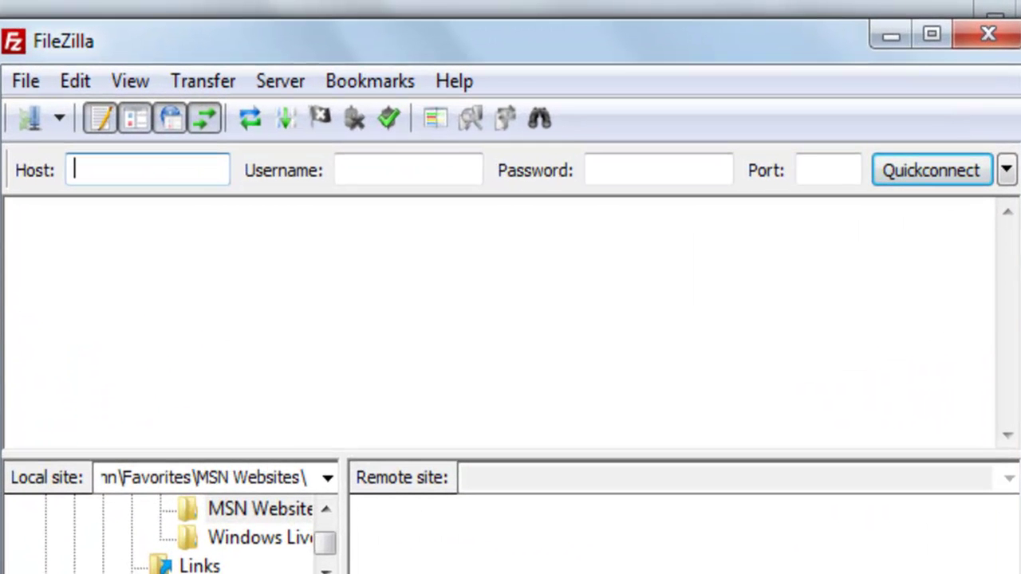
{"action": "type", "text": "mike.com"}
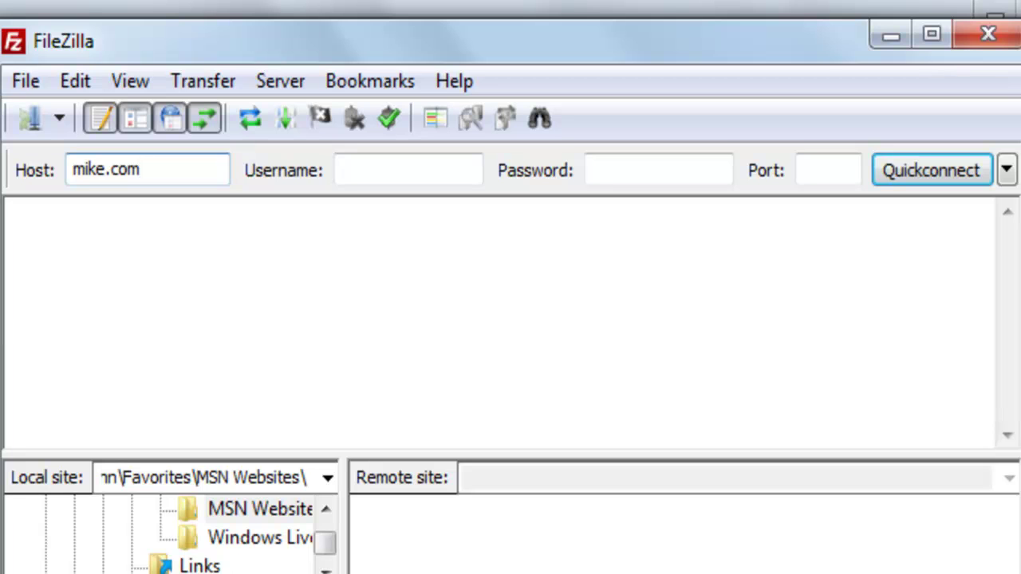
{"action": "left_click", "coordinate": [338, 169]}
{"action": "type", "text": "mike"}
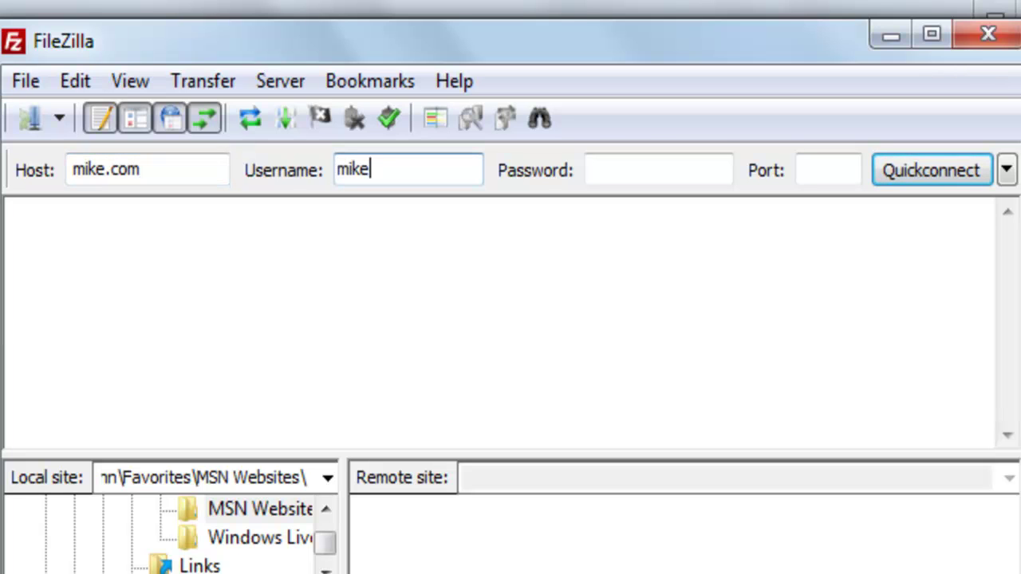
{"action": "type", "text": "com_ftp"}
{"action": "left_click", "coordinate": [659, 169]}
{"action": "type", "text": "****"}
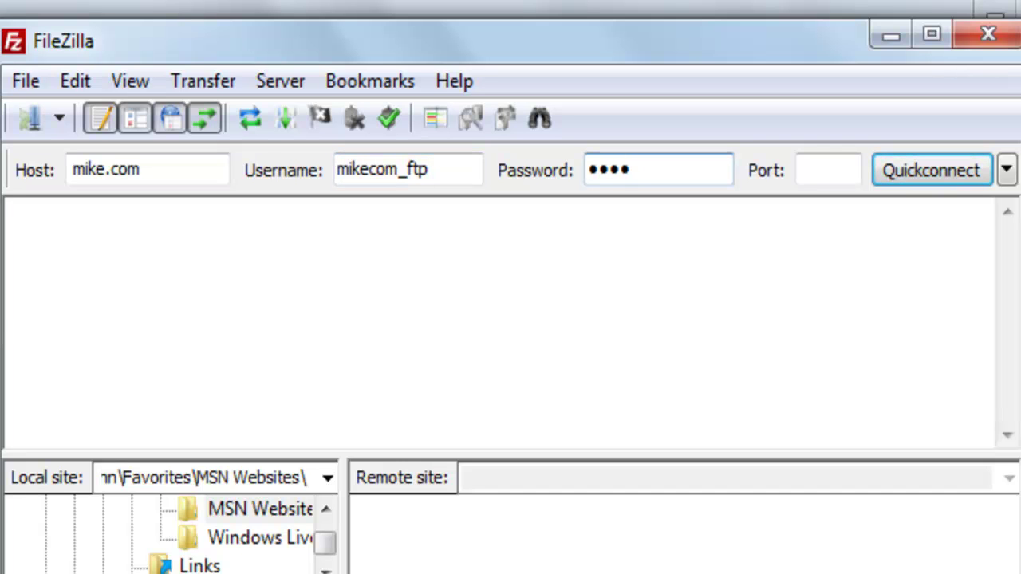
{"action": "left_click", "coordinate": [927, 183]}
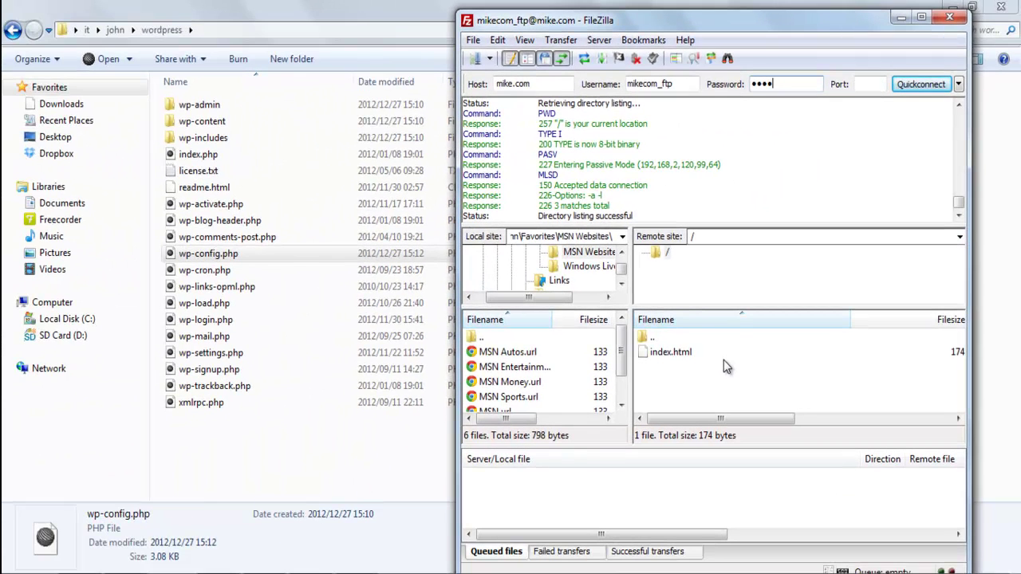
Delete index.html from the server root and upload all local WordPress files there.
{"action": "left_click", "coordinate": [670, 357]}
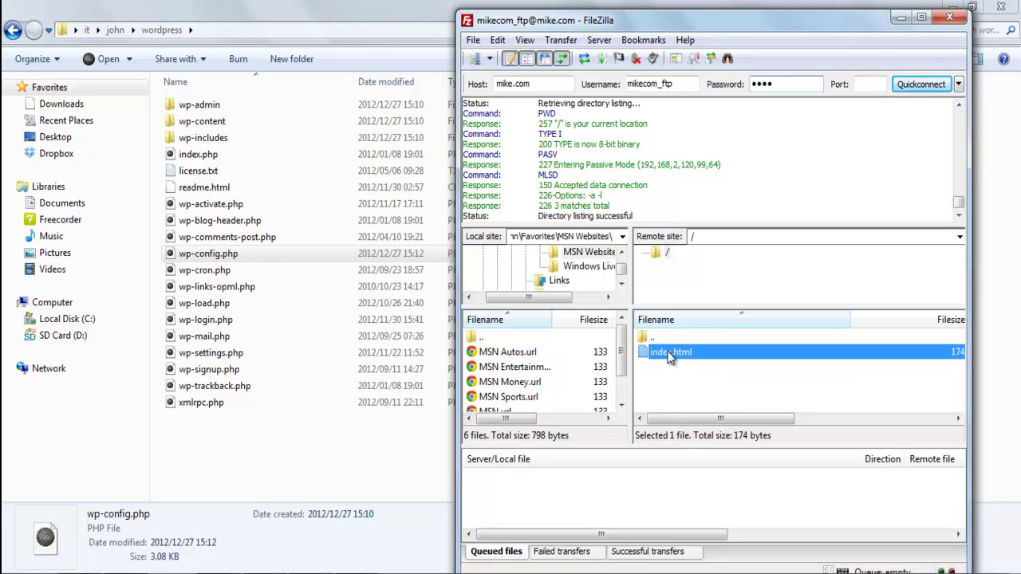
{"action": "key", "text": "Delete"}
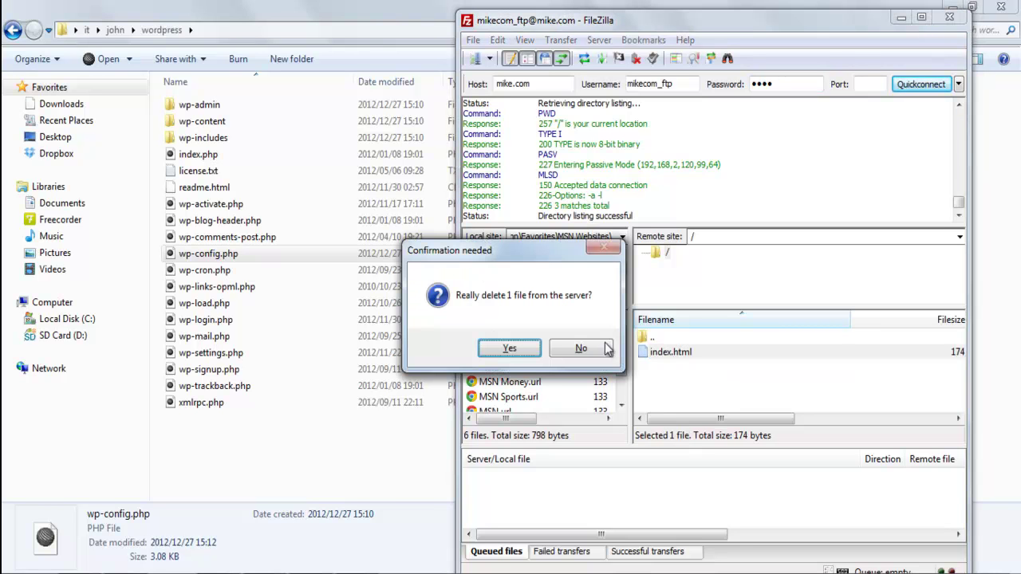
{"action": "left_click", "coordinate": [478, 344]}
{"action": "left_click_drag", "start_coordinate": [277, 447], "coordinate": [189, 102]}
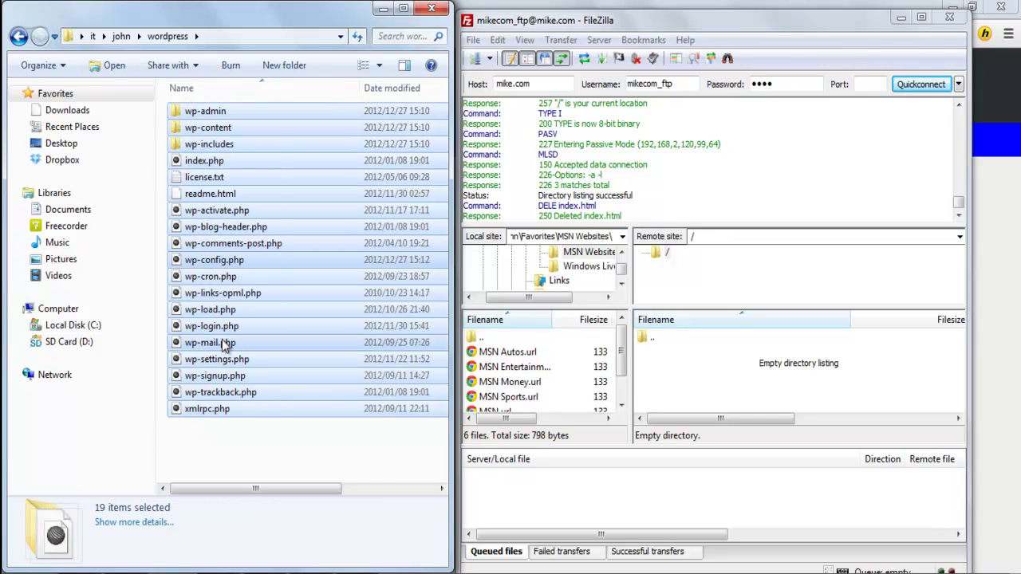
{"action": "left_click_drag", "start_coordinate": [226, 347], "coordinate": [750, 388]}
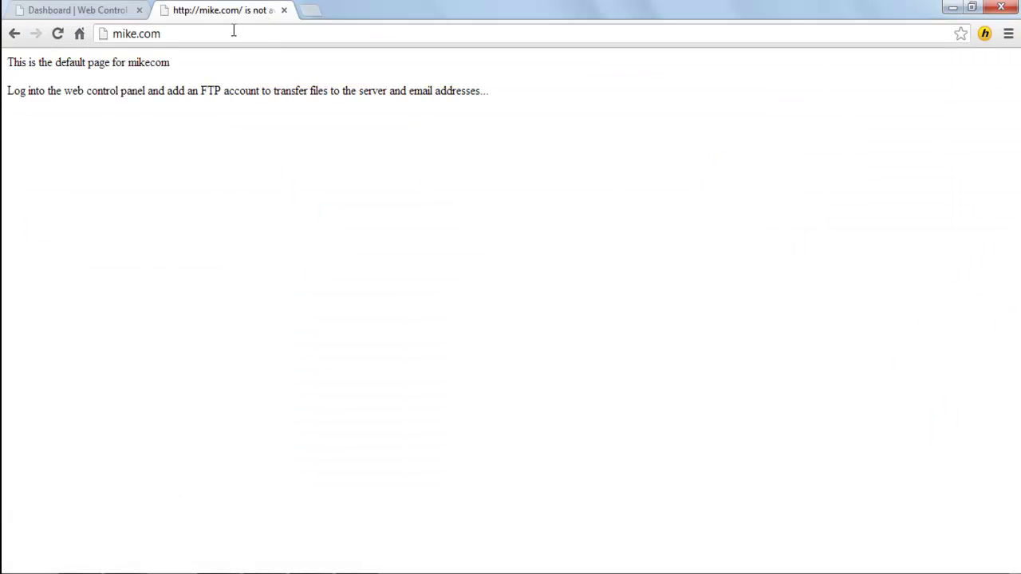
Load mike.com in Chrome and install WordPress with the site title 'Mike's Site'.
{"action": "left_click", "coordinate": [234, 31]}
{"action": "key", "text": "Return"}
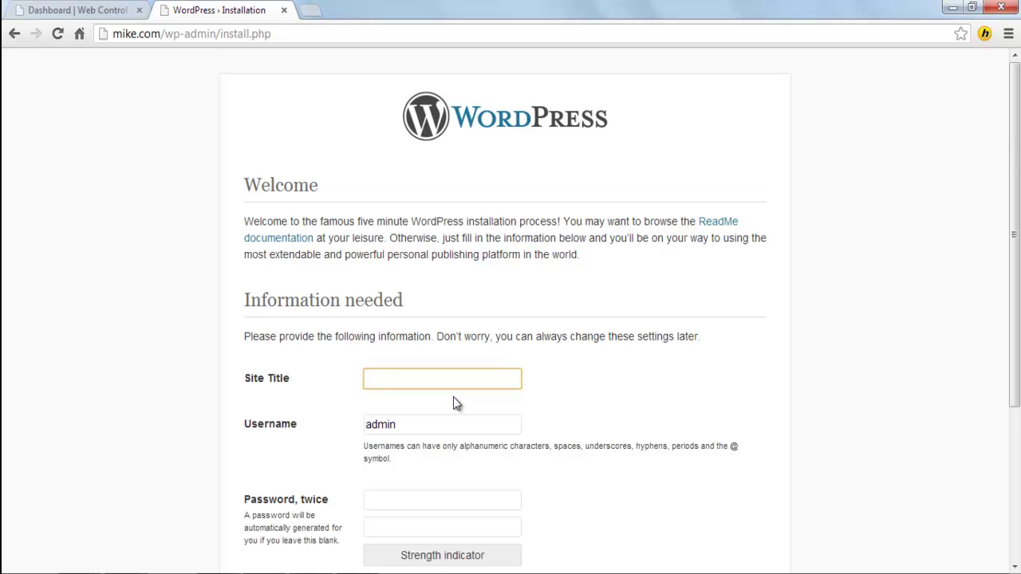
{"action": "type", "text": "Mike's Site"}
{"action": "left_click", "coordinate": [294, 511]}
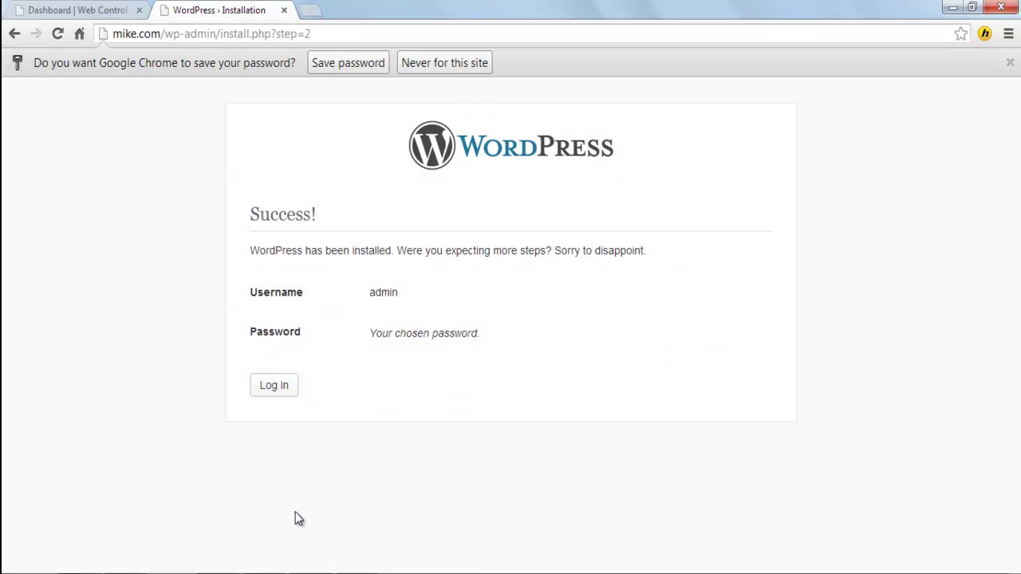